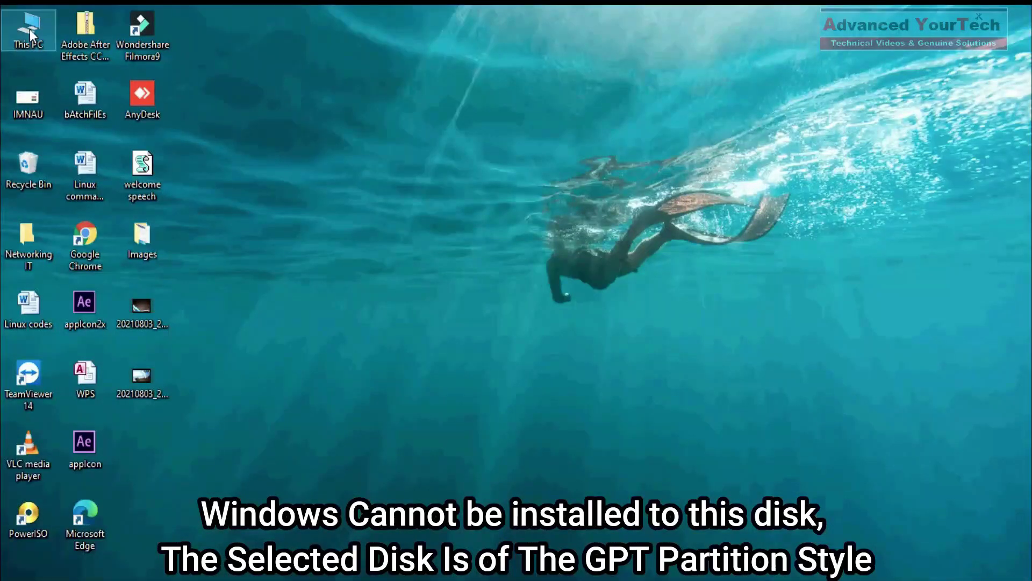
Step: Open Computer Management for this PC in a maximized window and show Disk Management
{"action": "right_click", "coordinate": [24, 36]}
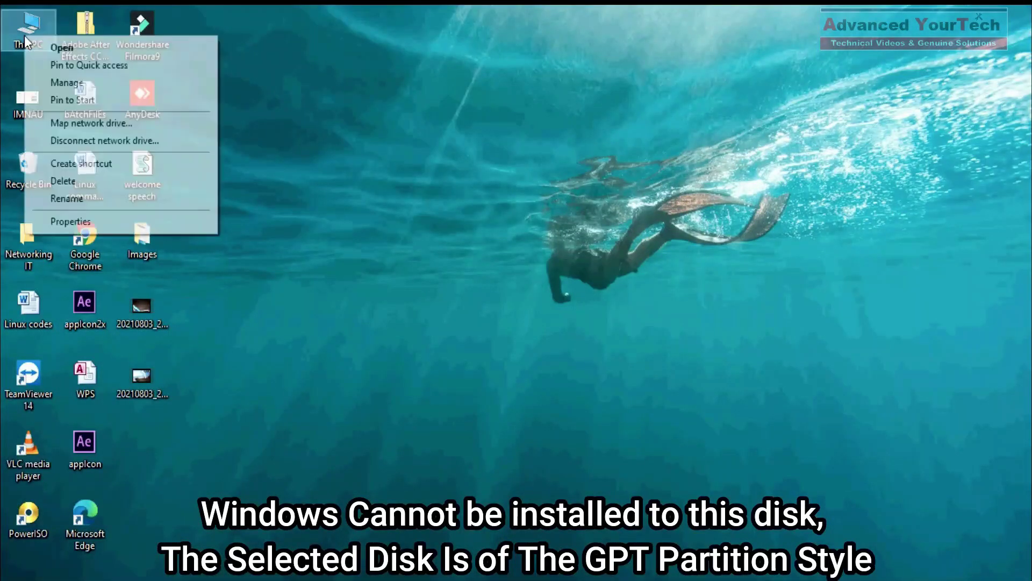
{"action": "left_click", "coordinate": [70, 83]}
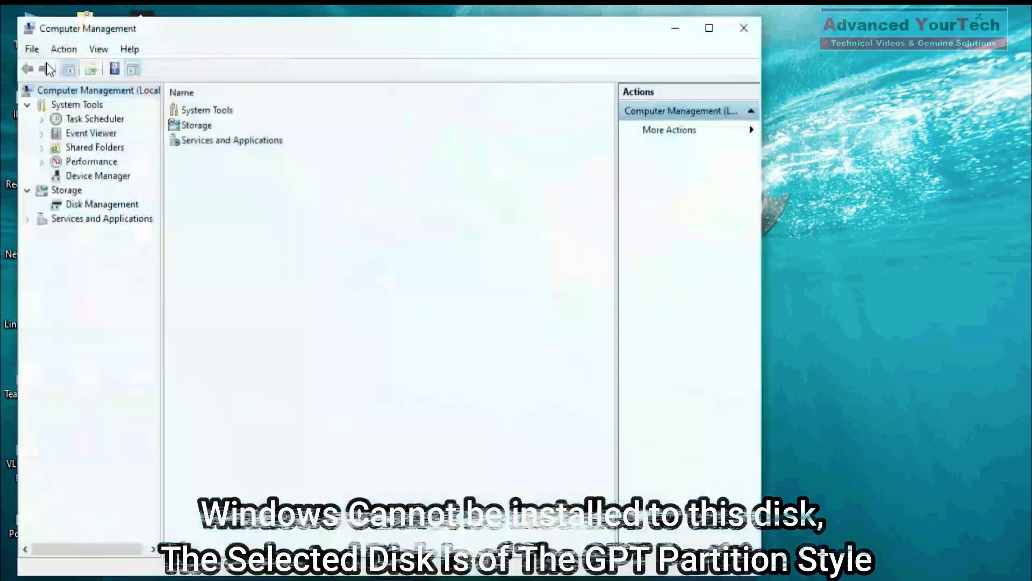
{"action": "double_click", "coordinate": [302, 38]}
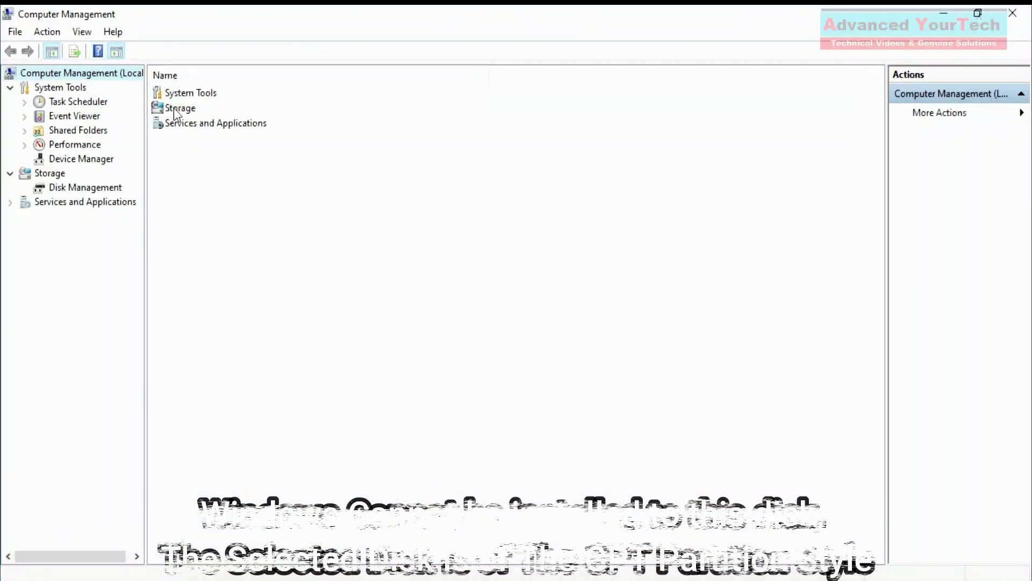
{"action": "left_click", "coordinate": [87, 188]}
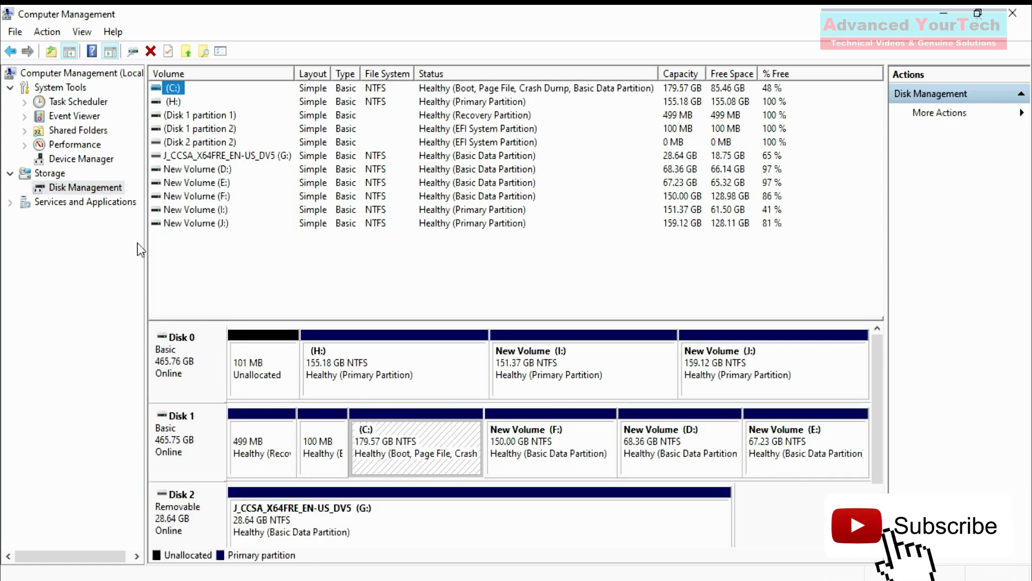
{"action": "left_click", "coordinate": [222, 325]}
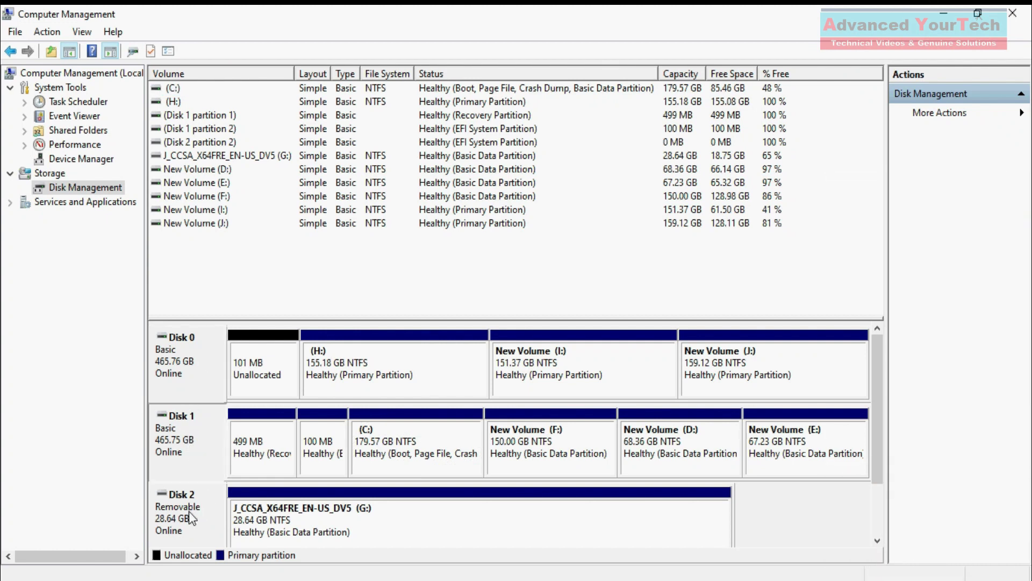
Step: Check the partition style of Disk 0 in its volume properties, and close the properties
{"action": "right_click", "coordinate": [191, 365]}
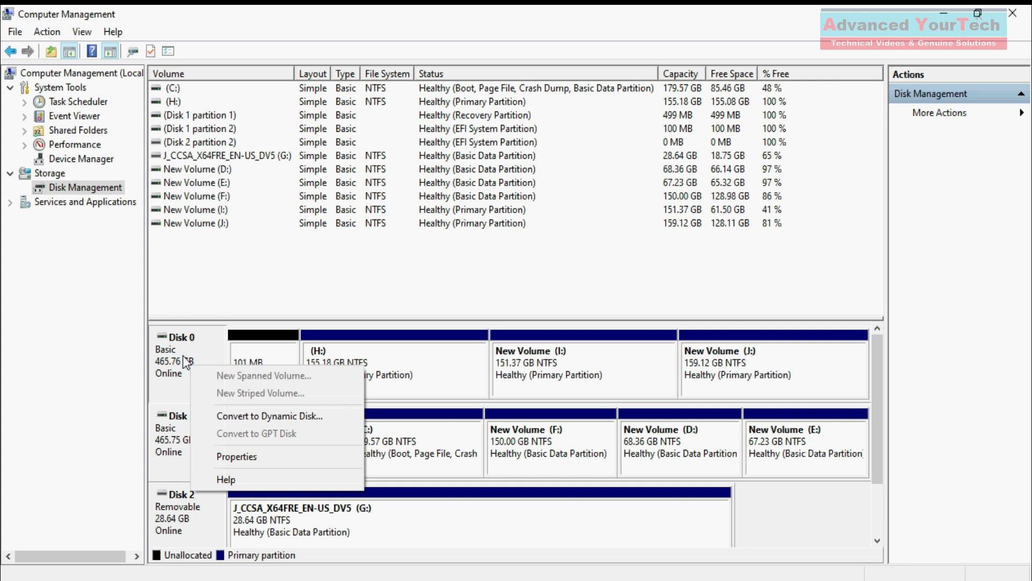
{"action": "left_click", "coordinate": [228, 458]}
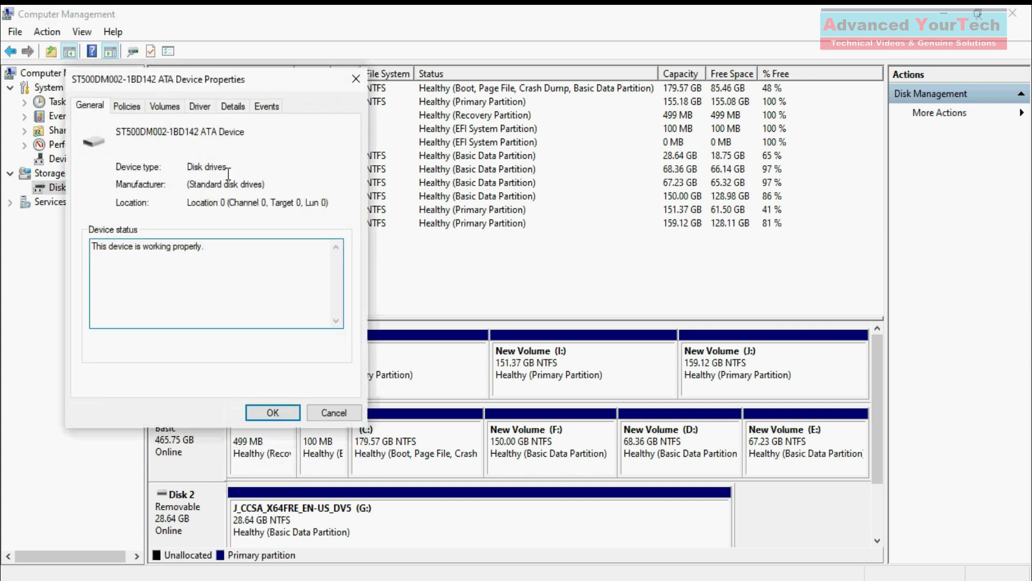
{"action": "left_click", "coordinate": [165, 108]}
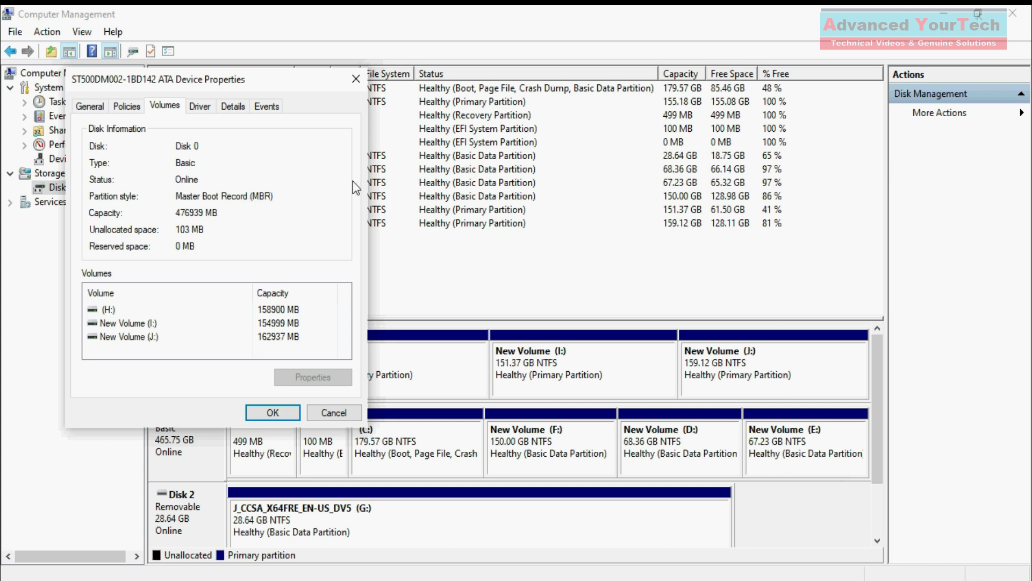
{"action": "left_click", "coordinate": [356, 79]}
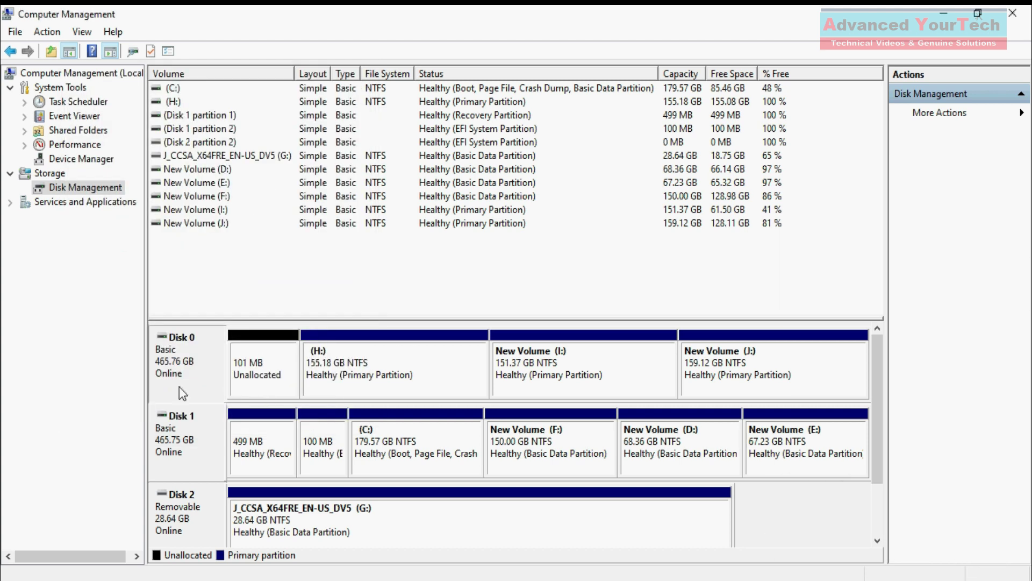
Step: Check the partition style of Disk 1 in its volume properties, and close the properties
{"action": "right_click", "coordinate": [187, 437]}
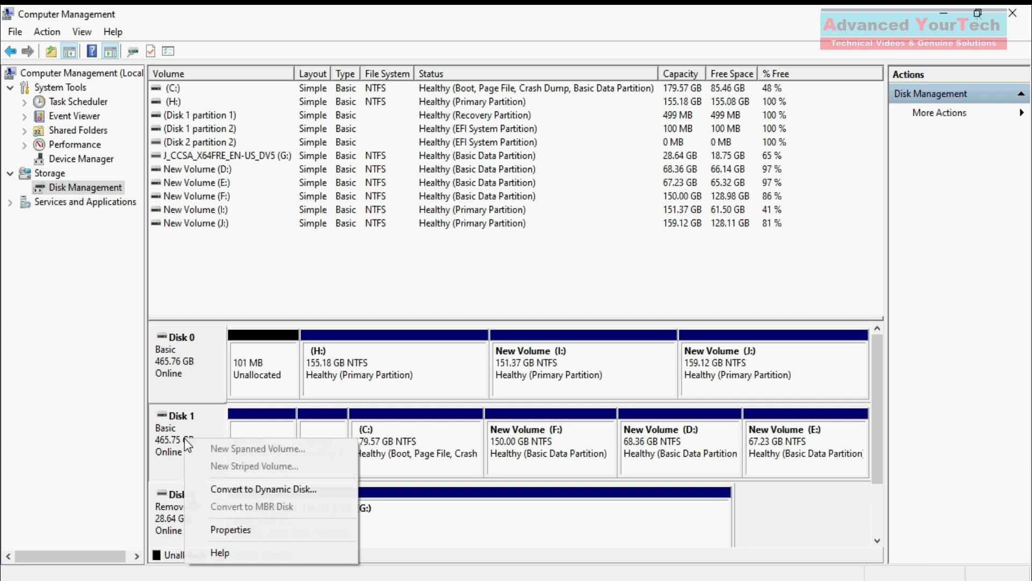
{"action": "left_click", "coordinate": [230, 528]}
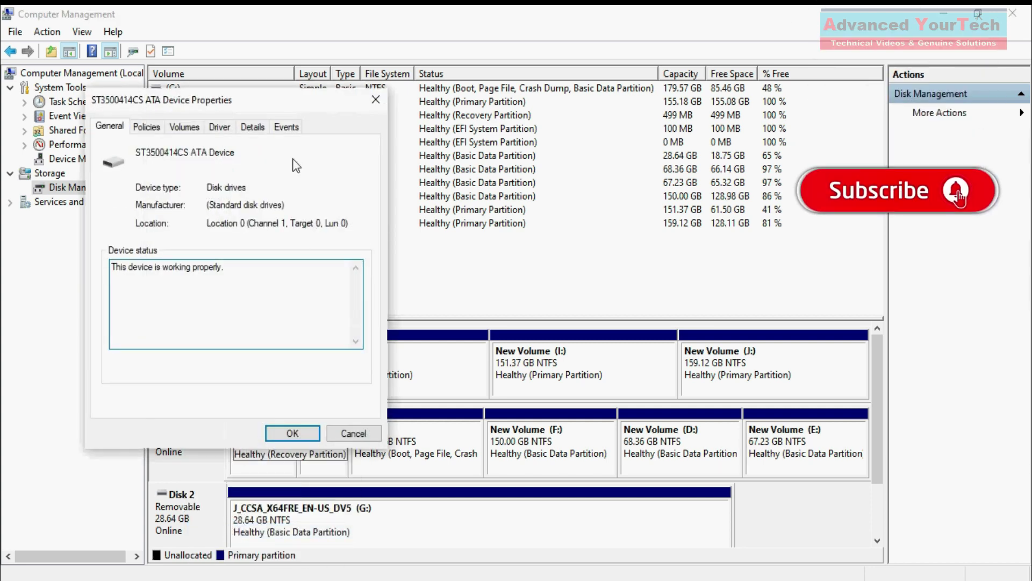
{"action": "left_click", "coordinate": [185, 127]}
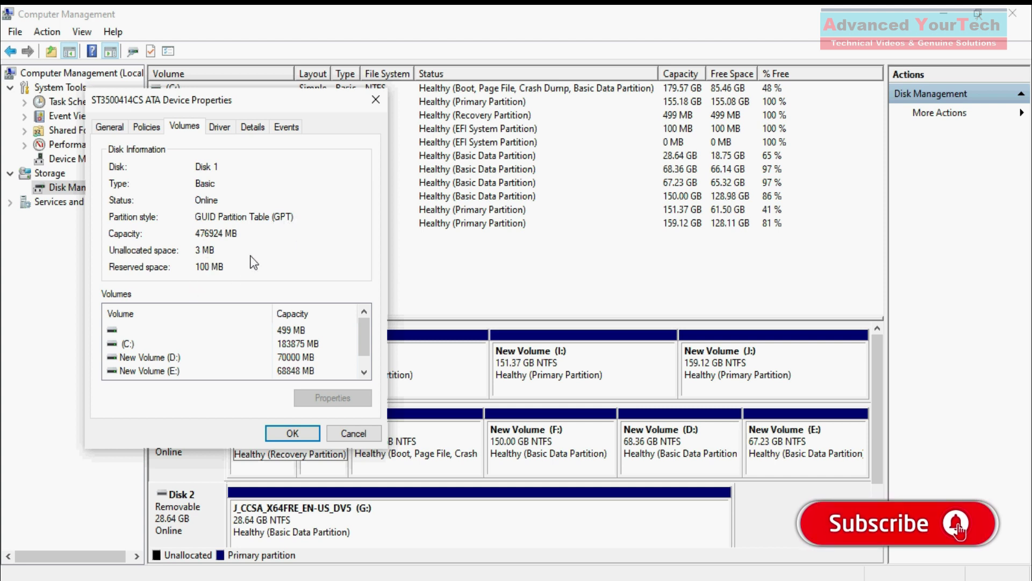
{"action": "left_click", "coordinate": [376, 101]}
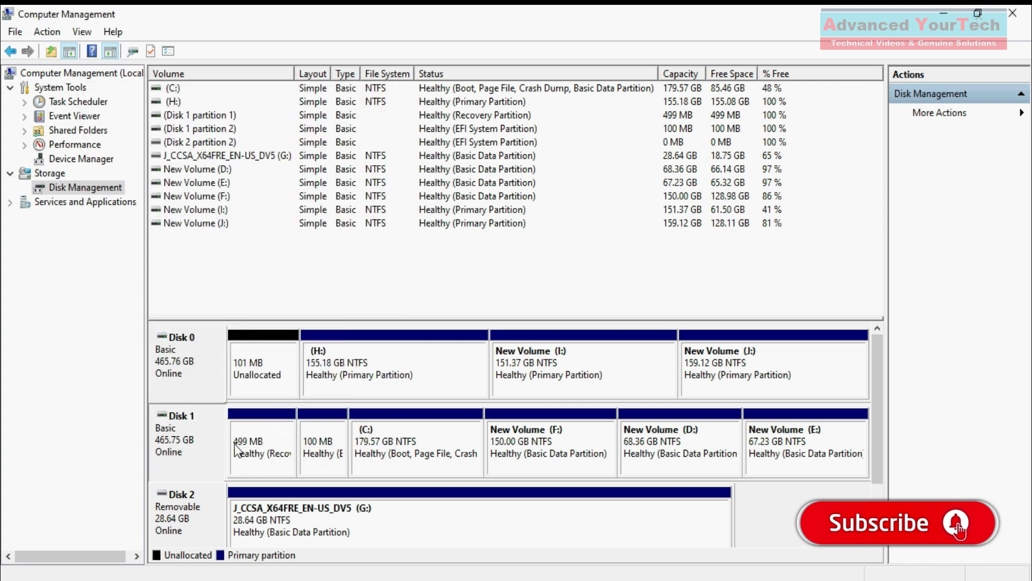
Step: Check the partition style of the removable Disk 2 in its volume properties, and close the properties
{"action": "right_click", "coordinate": [179, 525]}
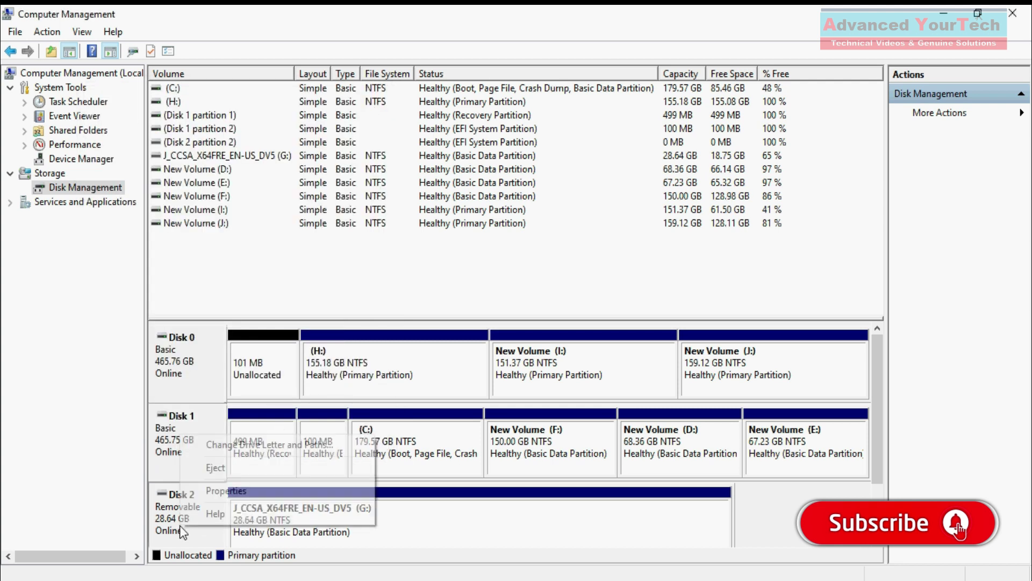
{"action": "left_click", "coordinate": [234, 491]}
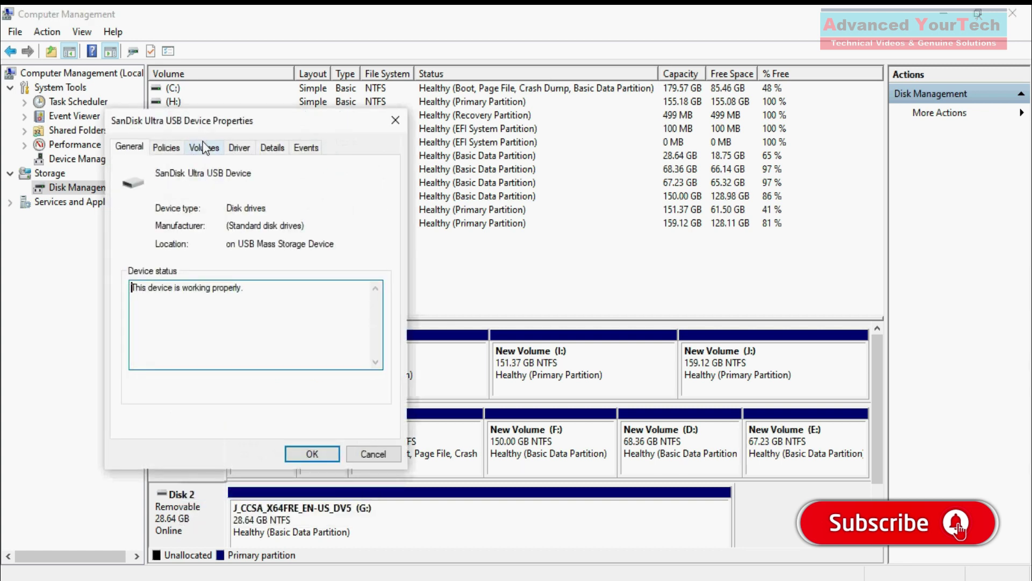
{"action": "left_click", "coordinate": [204, 148]}
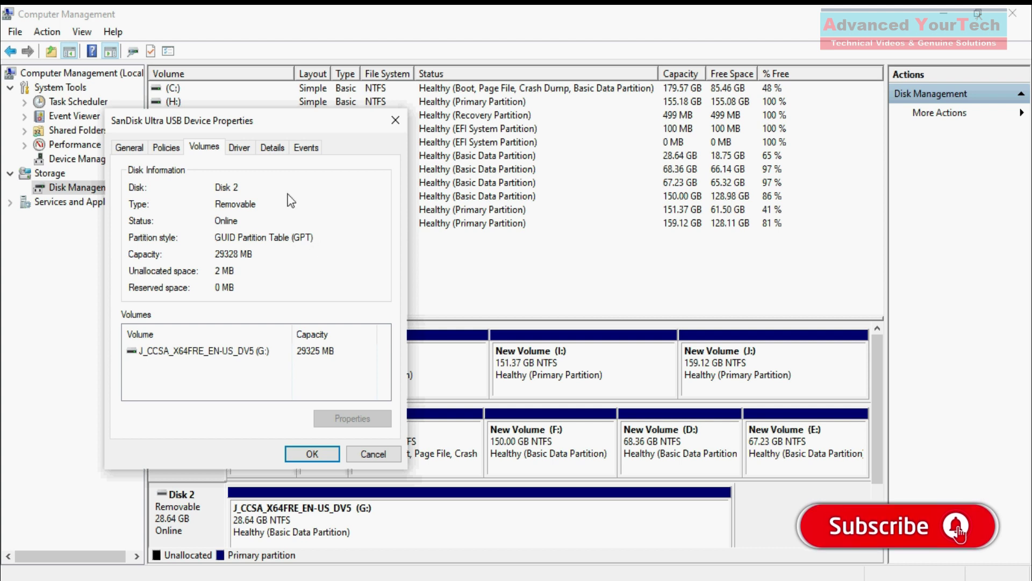
{"action": "left_click", "coordinate": [395, 121]}
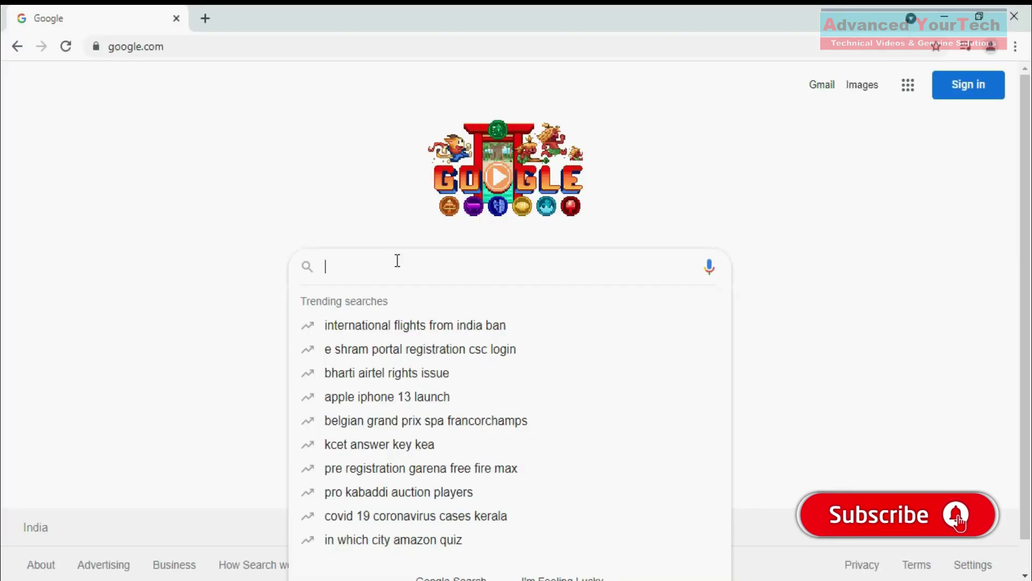
Step: Switch to Google Chrome and search Google for "rufus latest version"
{"action": "type", "text": "RUFUS"}
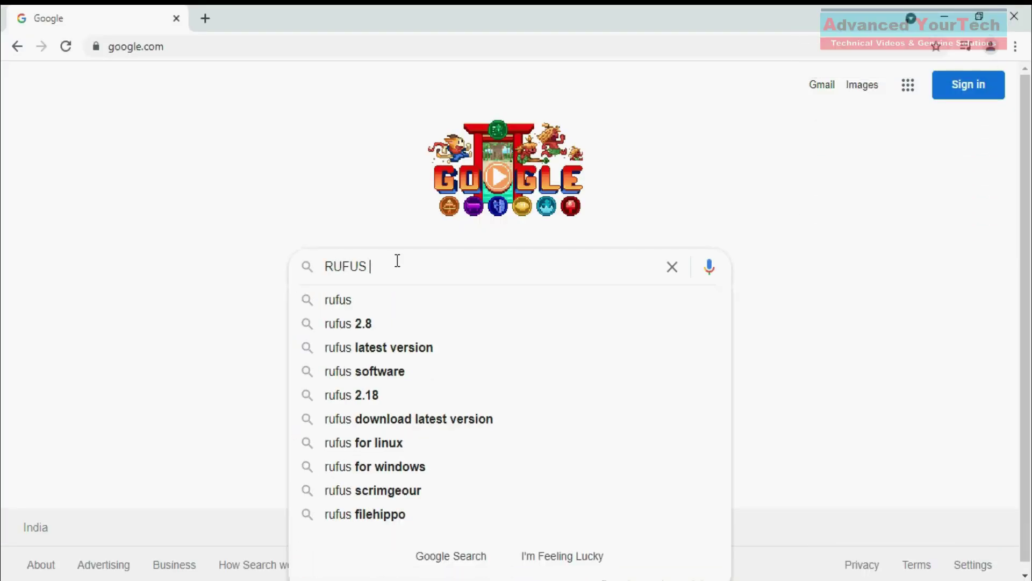
{"action": "key", "text": "BackSpace"}
{"action": "key", "text": "Down"}
{"action": "key", "text": "Down"}
{"action": "key", "text": "Return"}
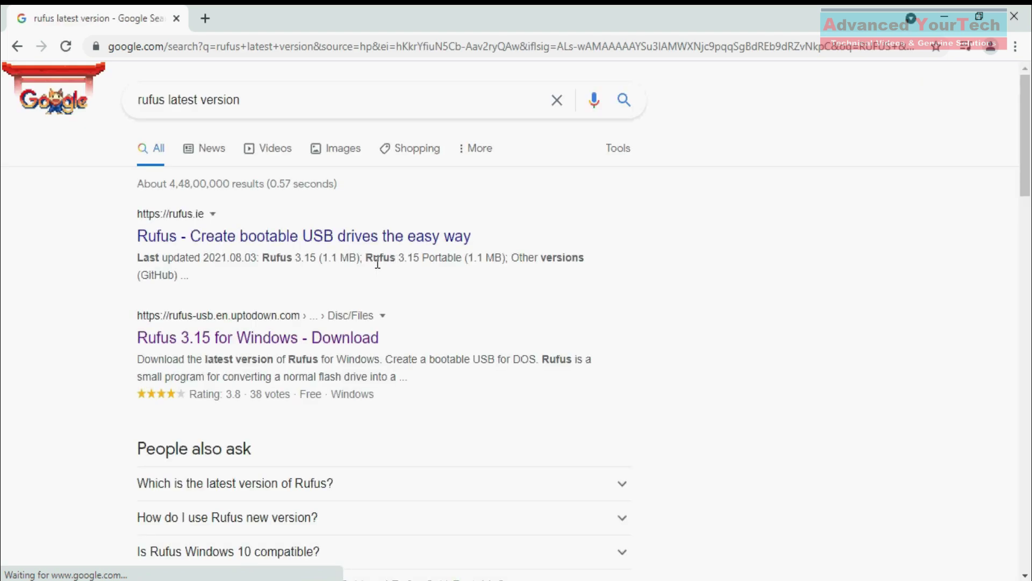
Step: Download the latest Rufus version, 3.15, from its Uptodown page and save it as rufus-3-15 on the Desktop
{"action": "left_click", "coordinate": [237, 346]}
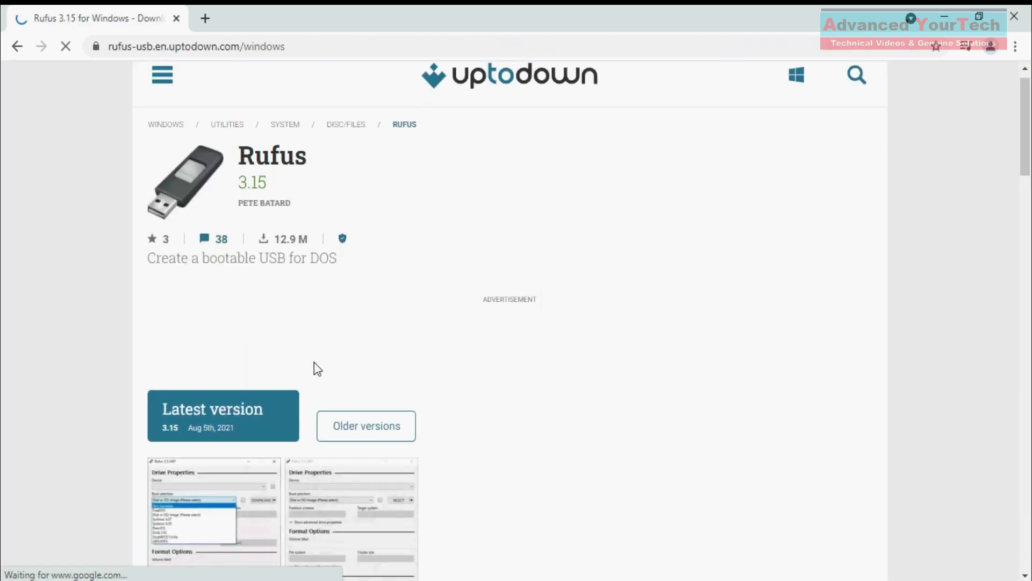
{"action": "scroll", "coordinate": [314, 362], "scroll_direction": "down", "scroll_amount": 3}
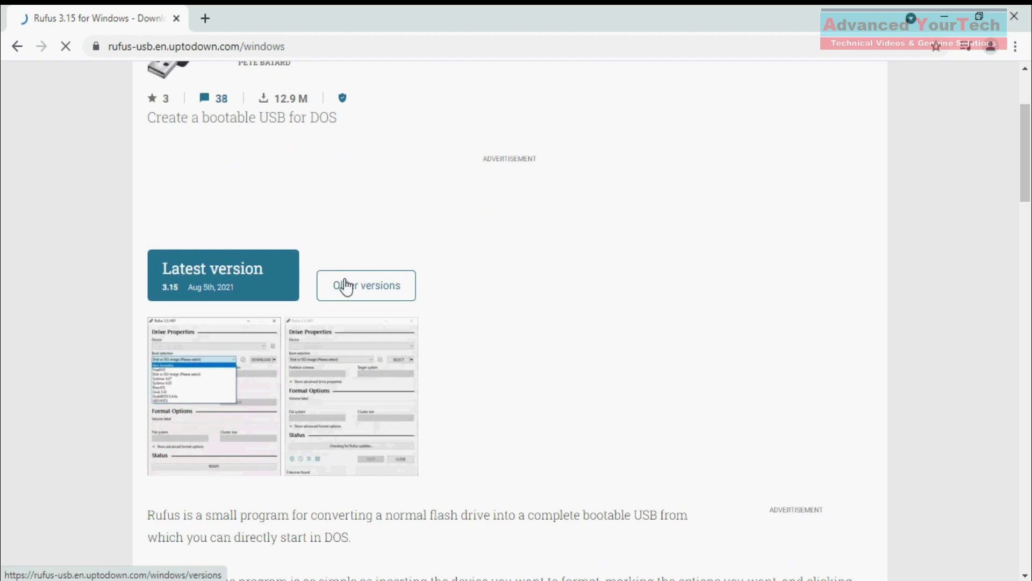
{"action": "left_click", "coordinate": [225, 288]}
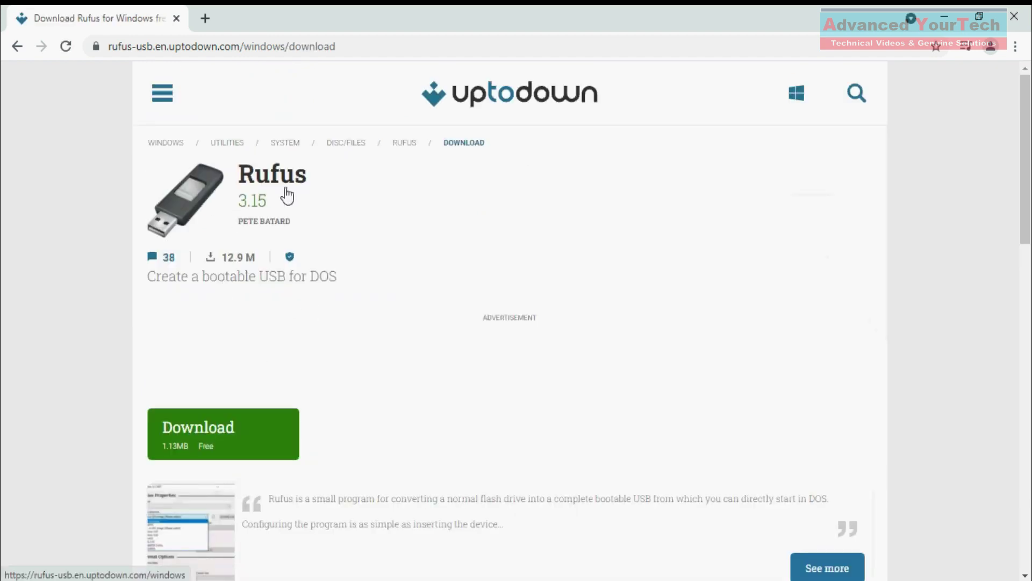
{"action": "left_click", "coordinate": [223, 437]}
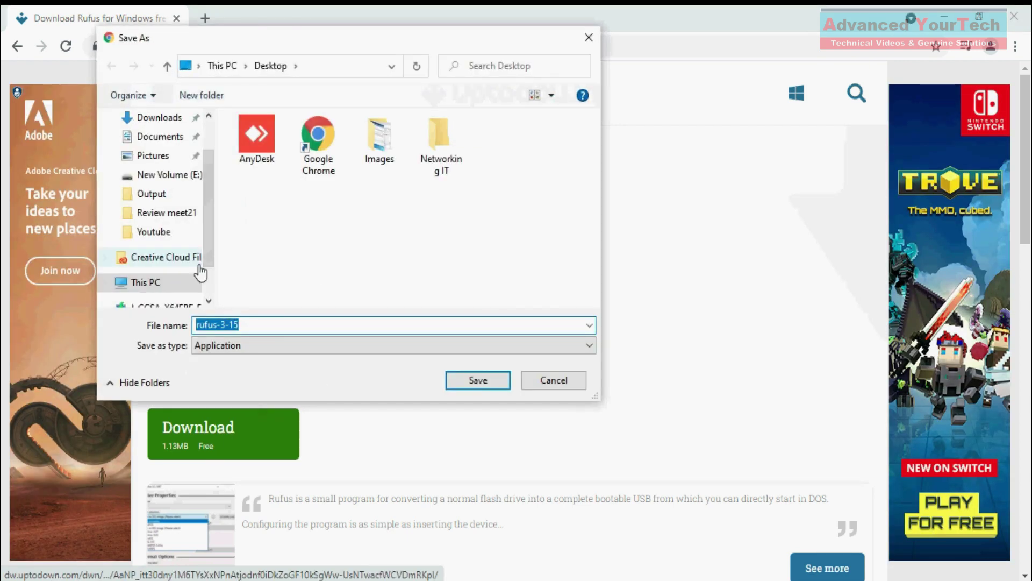
{"action": "scroll", "coordinate": [209, 159], "scroll_direction": "up", "scroll_amount": 2}
{"action": "left_click", "coordinate": [160, 150]}
{"action": "left_click", "coordinate": [478, 381]}
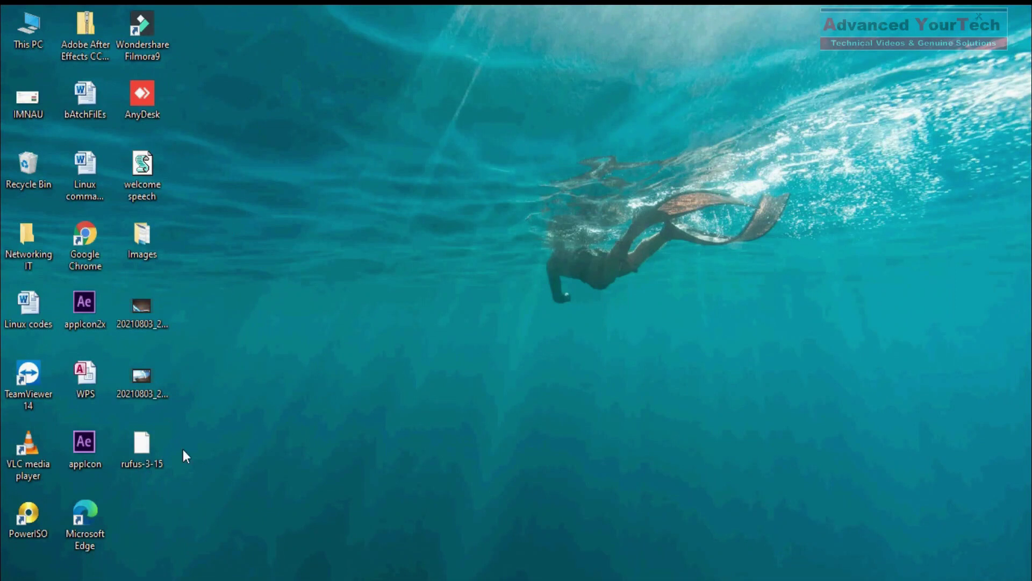
Step: Refresh the desktop, launch the downloaded rufus-3-15 application and reposition its window
{"action": "right_click", "coordinate": [417, 206]}
{"action": "left_click", "coordinate": [447, 253]}
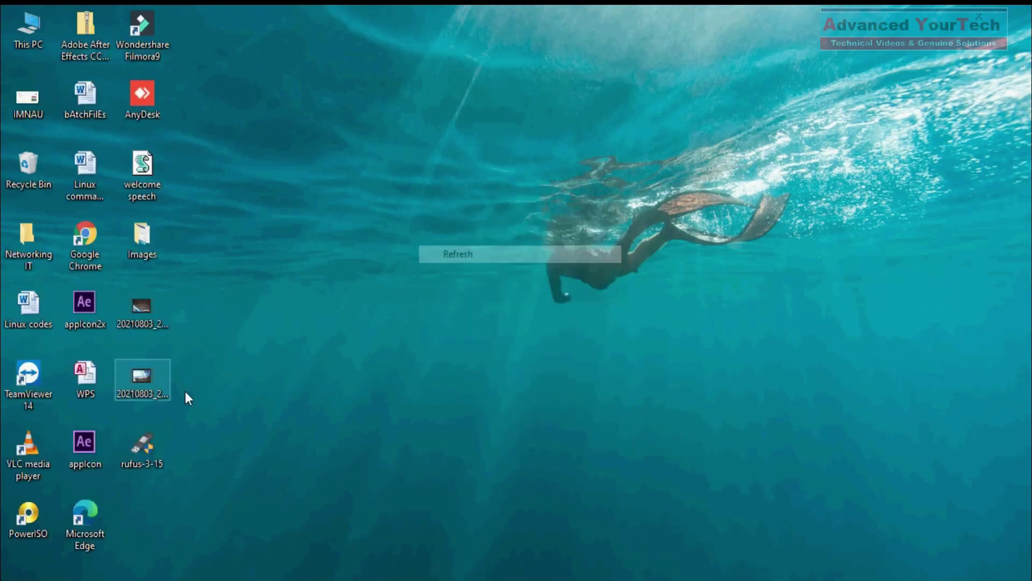
{"action": "right_click", "coordinate": [140, 447]}
{"action": "left_click", "coordinate": [134, 459]}
{"action": "right_click", "coordinate": [134, 460]}
{"action": "left_click", "coordinate": [198, 124]}
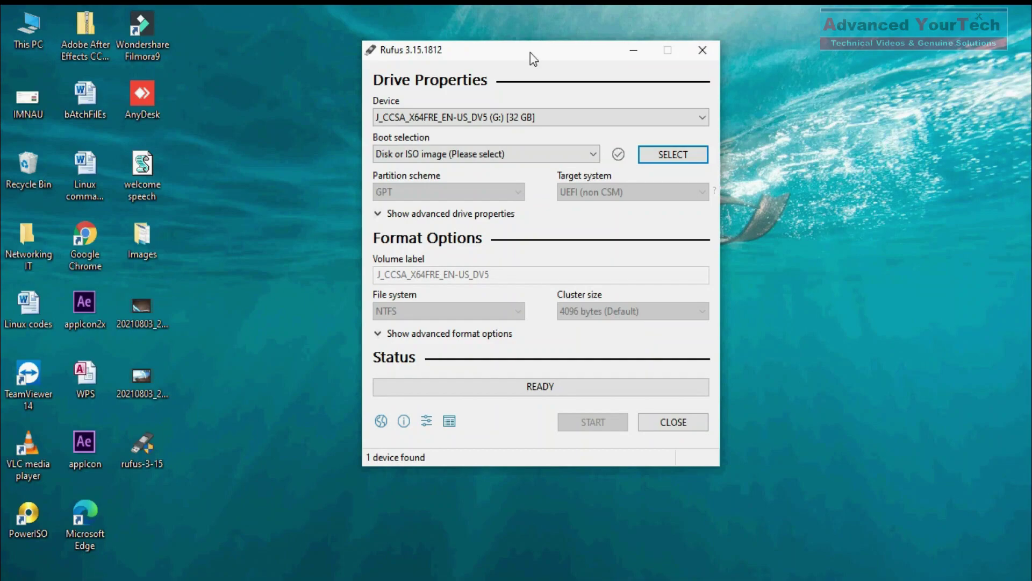
{"action": "left_click_drag", "start_coordinate": [530, 53], "coordinate": [424, 66]}
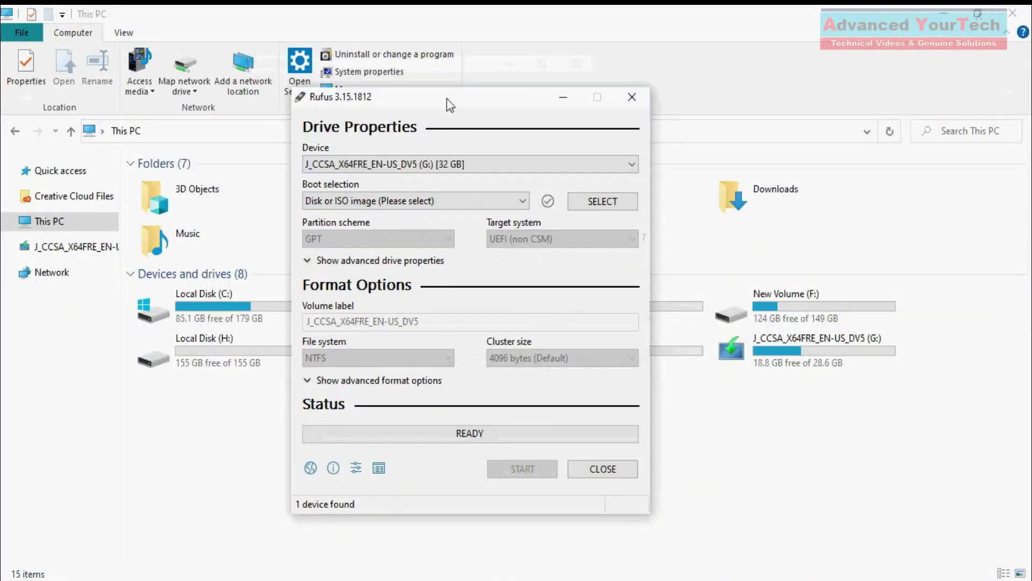
Step: Keep the disk or ISO image boot option and load Windows+11+Dev+(OS+Build+21996.1).iso from New Volume (F:) as the boot image
{"action": "left_click", "coordinate": [465, 202]}
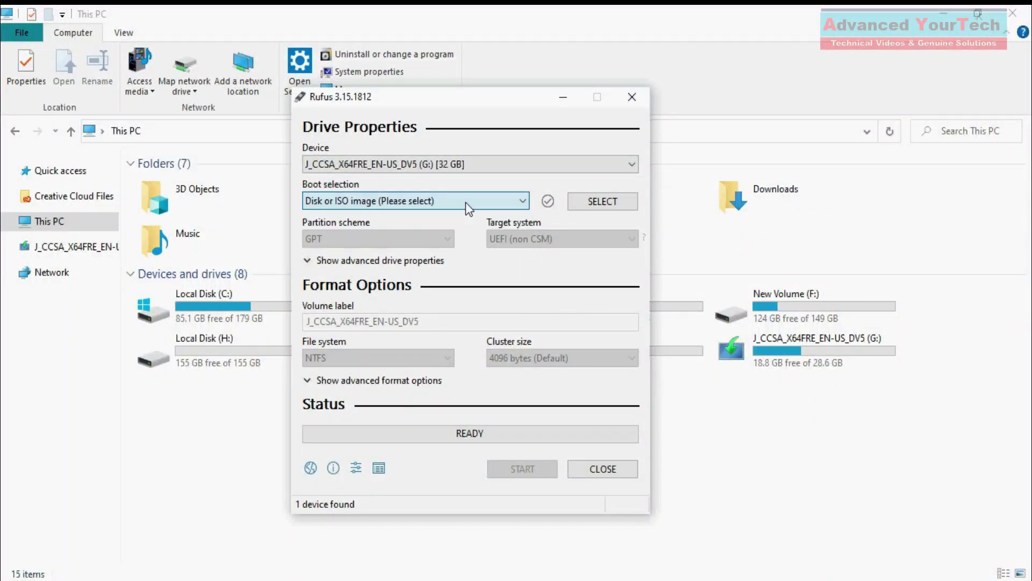
{"action": "left_click", "coordinate": [466, 202]}
{"action": "left_click", "coordinate": [465, 203]}
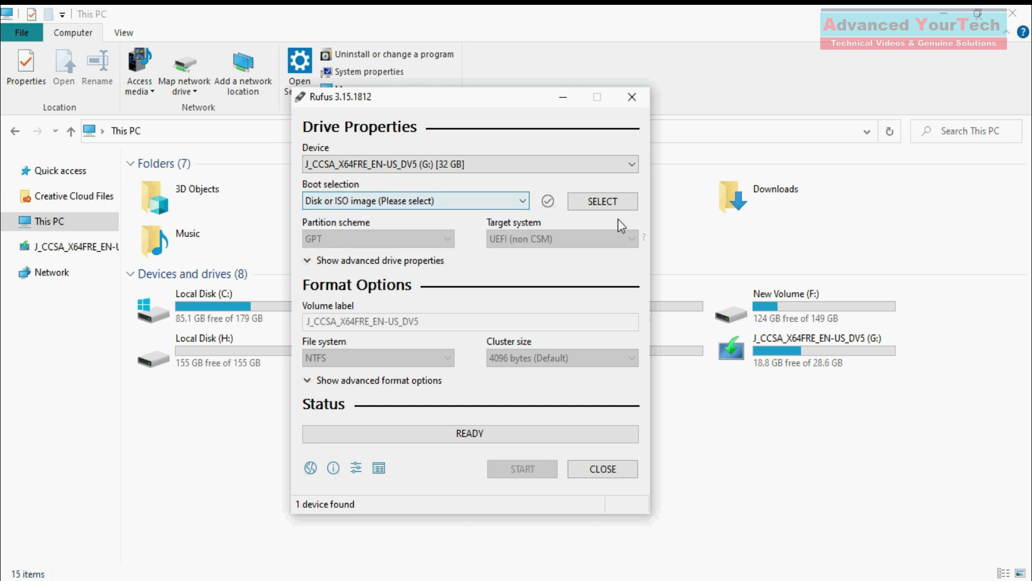
{"action": "left_click", "coordinate": [607, 202]}
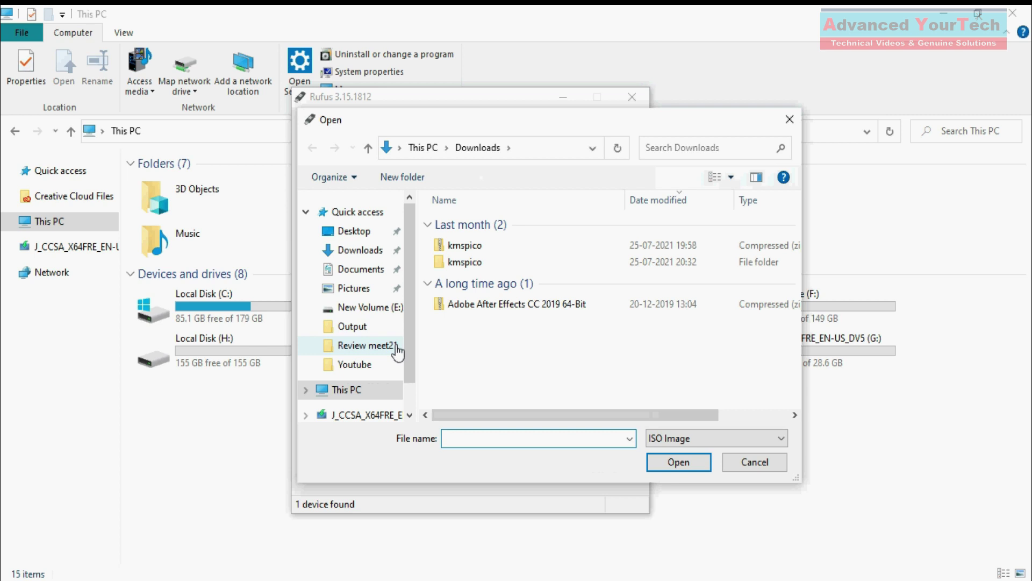
{"action": "scroll", "coordinate": [391, 355], "scroll_direction": "down", "scroll_amount": 2}
{"action": "left_click", "coordinate": [345, 340]}
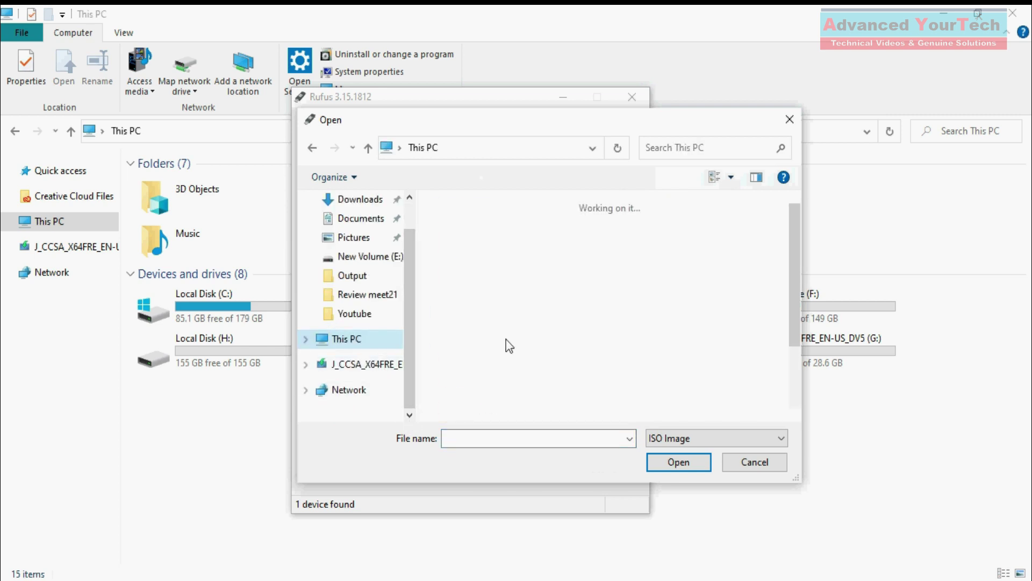
{"action": "scroll", "coordinate": [514, 325], "scroll_direction": "down", "scroll_amount": 6}
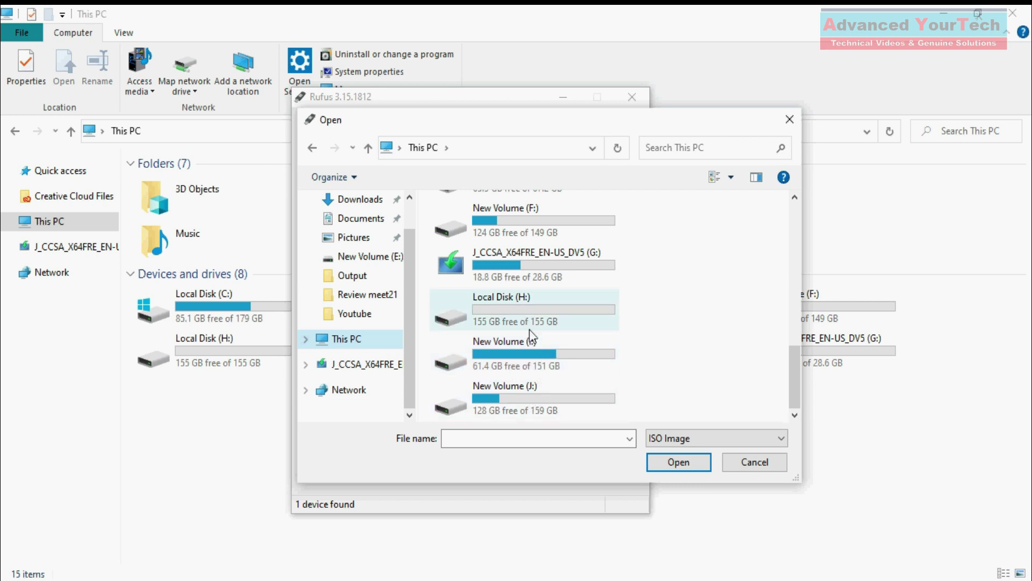
{"action": "scroll", "coordinate": [535, 330], "scroll_direction": "up", "scroll_amount": 2}
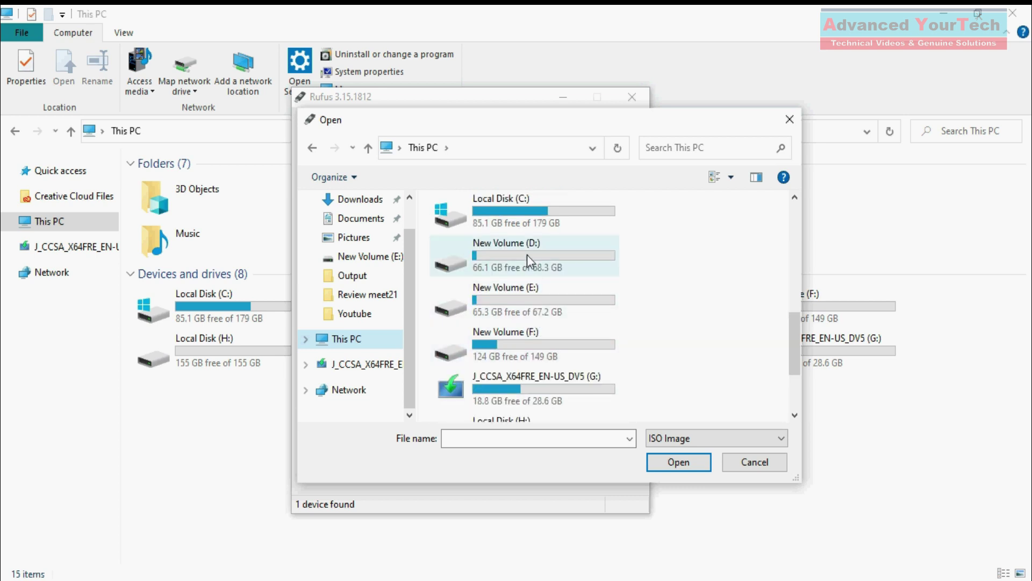
{"action": "double_click", "coordinate": [529, 338]}
{"action": "left_click", "coordinate": [484, 240]}
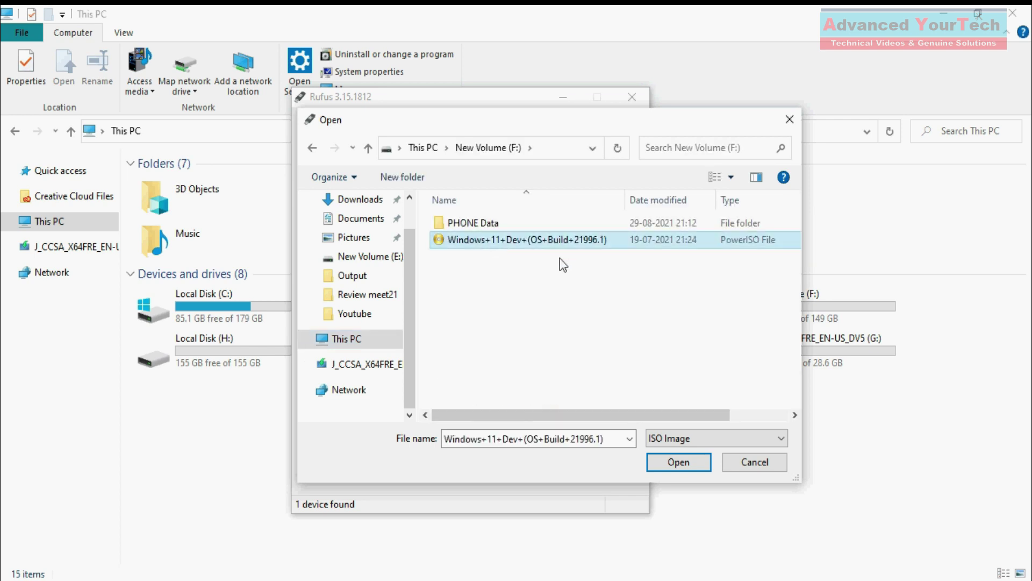
{"action": "left_click", "coordinate": [679, 462]}
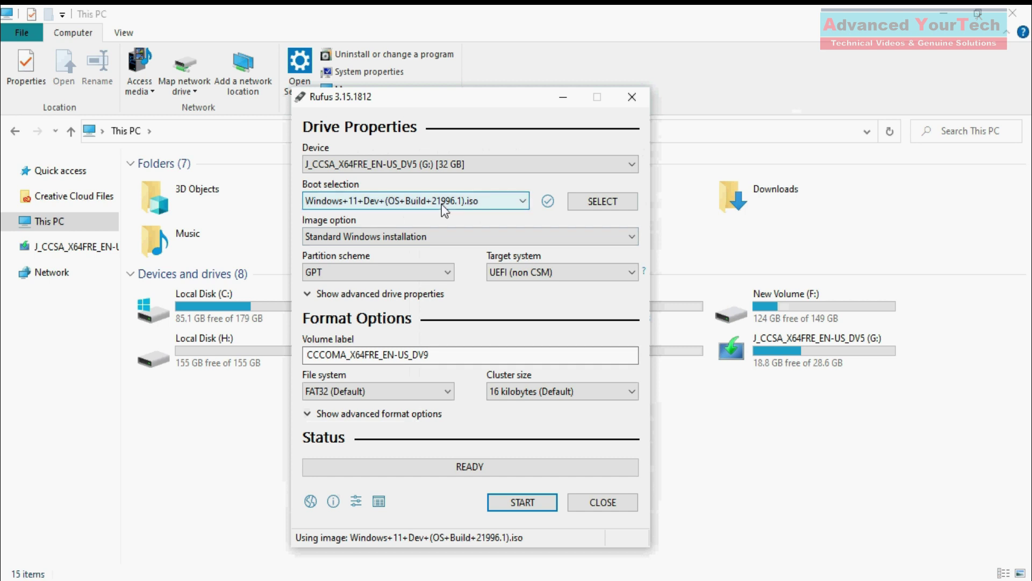
Step: Look through the target system and partition scheme choices, keeping GPT as the partition scheme
{"action": "left_click", "coordinate": [585, 273]}
{"action": "left_click", "coordinate": [552, 272]}
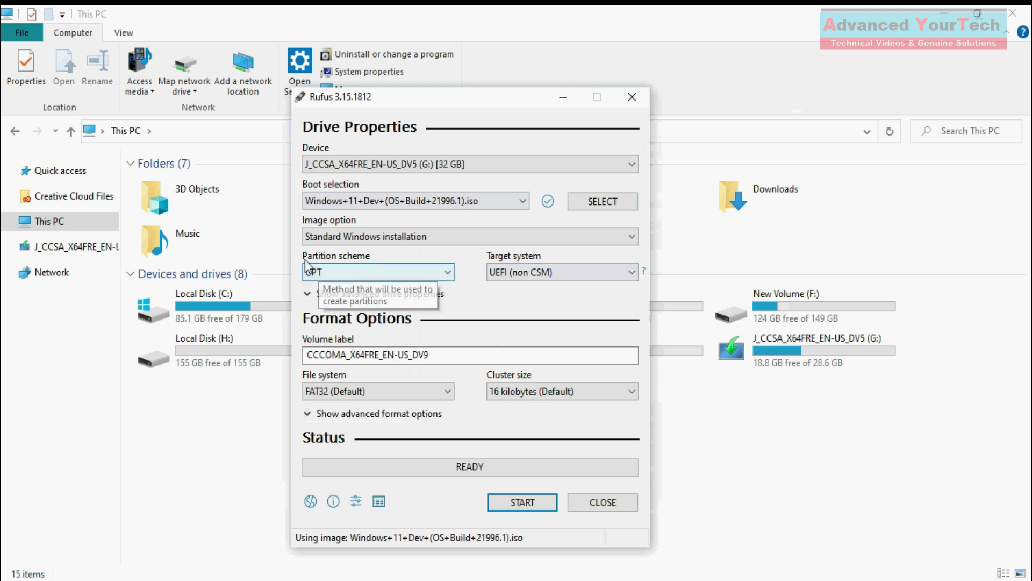
{"action": "left_click", "coordinate": [367, 273]}
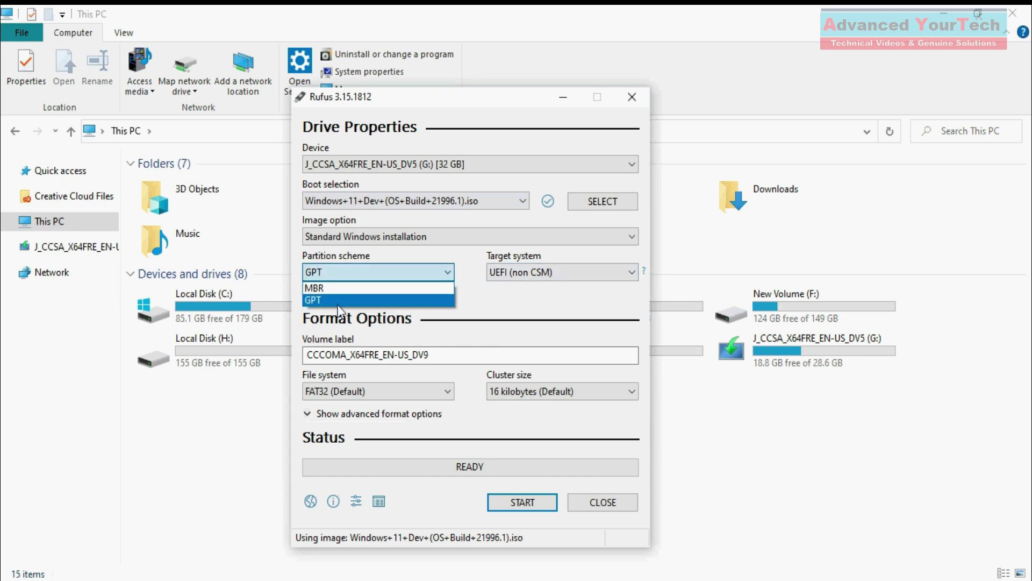
{"action": "left_click", "coordinate": [339, 274]}
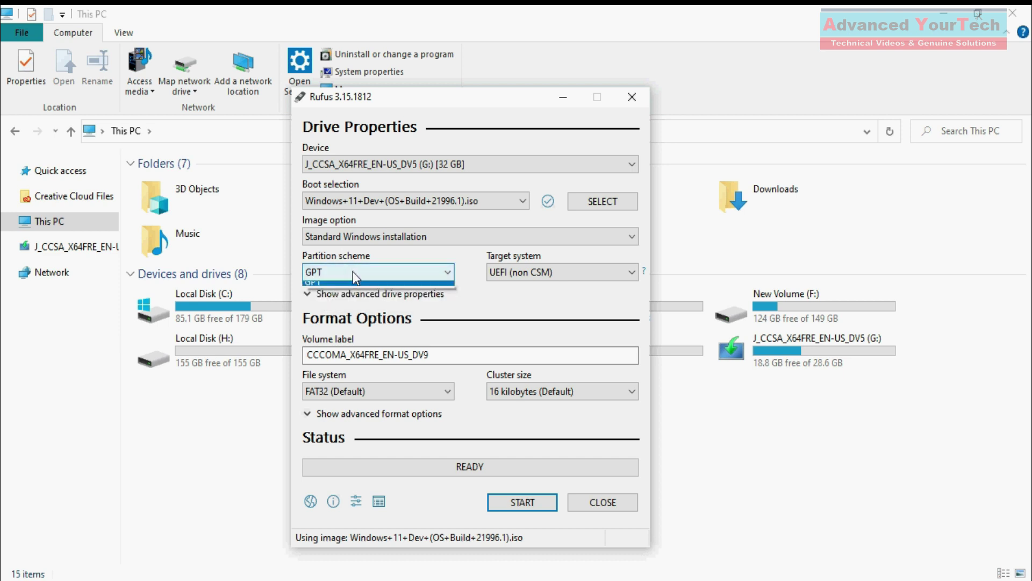
{"action": "left_click", "coordinate": [352, 272]}
{"action": "left_click", "coordinate": [347, 297]}
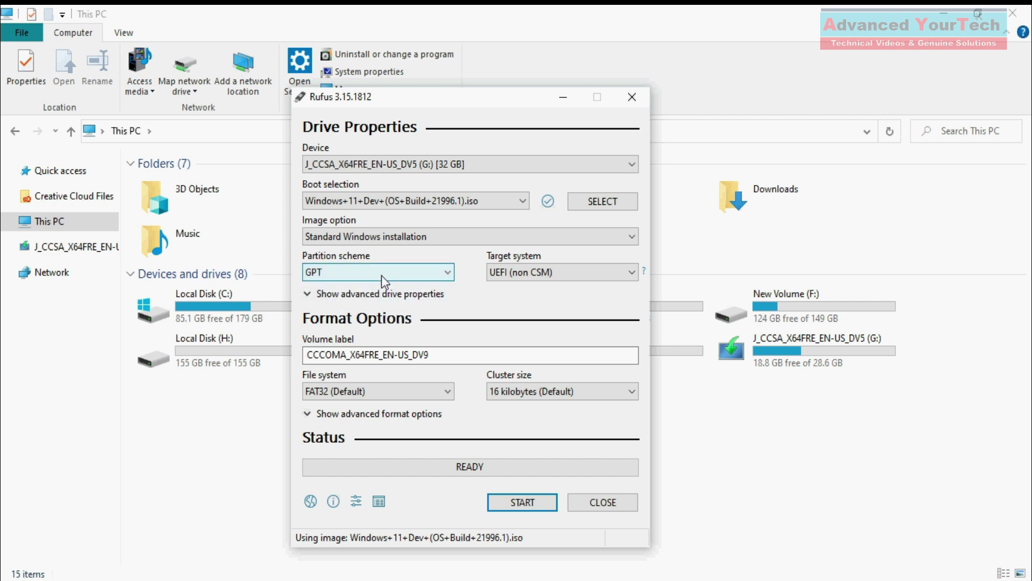
Step: Switch the partition scheme between MBR and GPT to compare the target system each one gives
{"action": "left_click", "coordinate": [384, 274]}
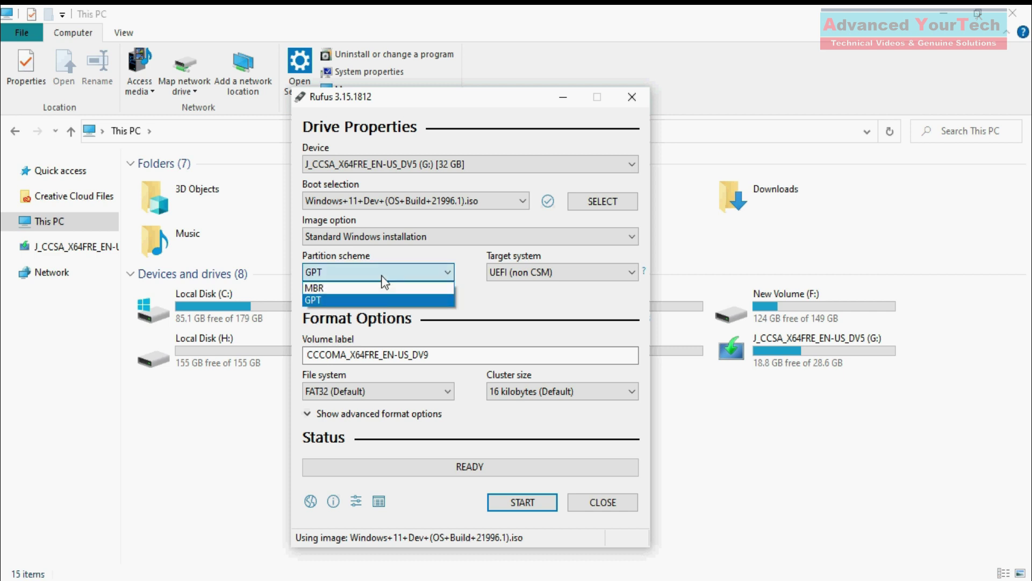
{"action": "left_click", "coordinate": [340, 288]}
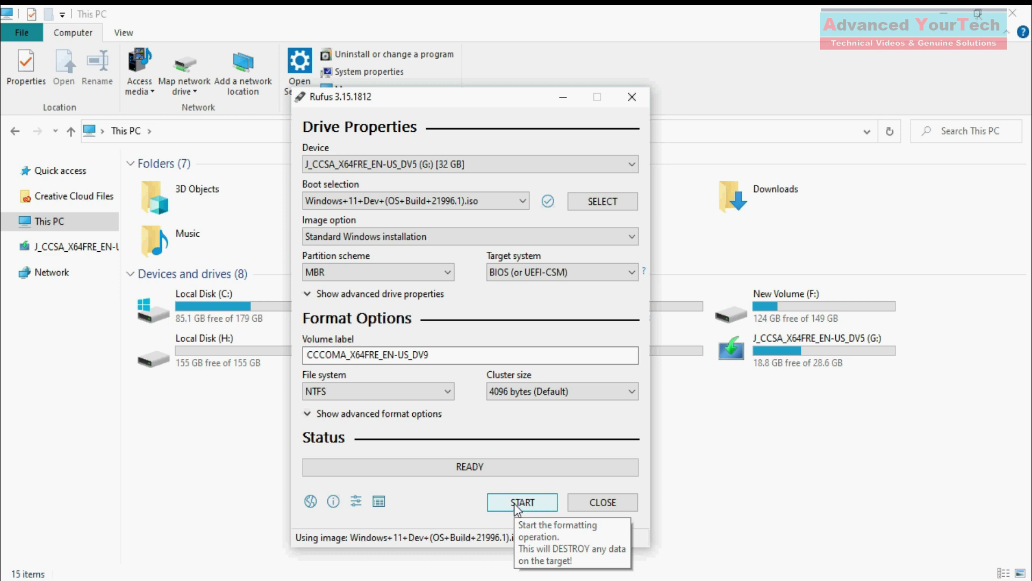
{"action": "left_click", "coordinate": [405, 273]}
{"action": "left_click", "coordinate": [333, 300]}
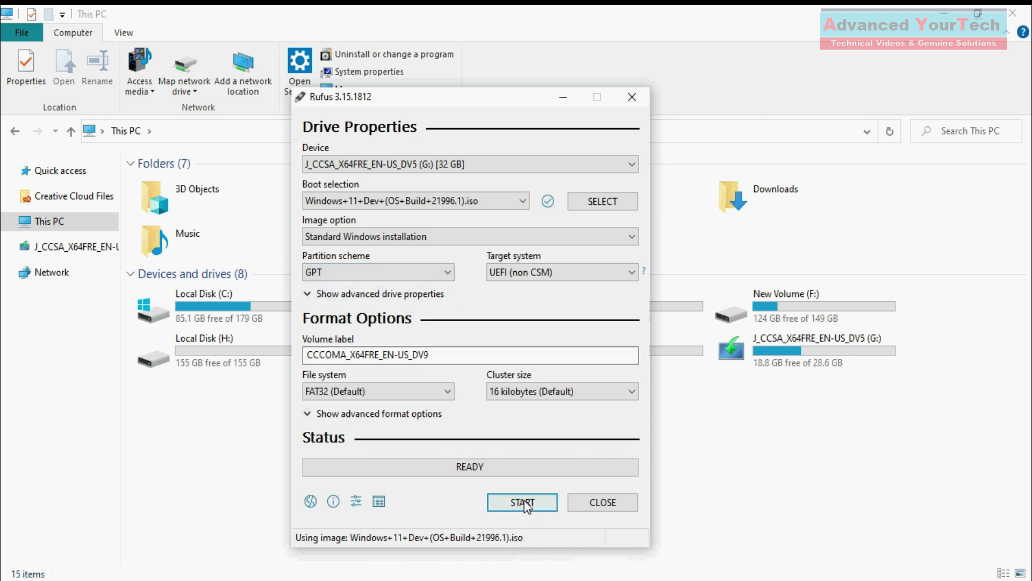
{"action": "left_click", "coordinate": [405, 273]}
{"action": "left_click", "coordinate": [339, 286]}
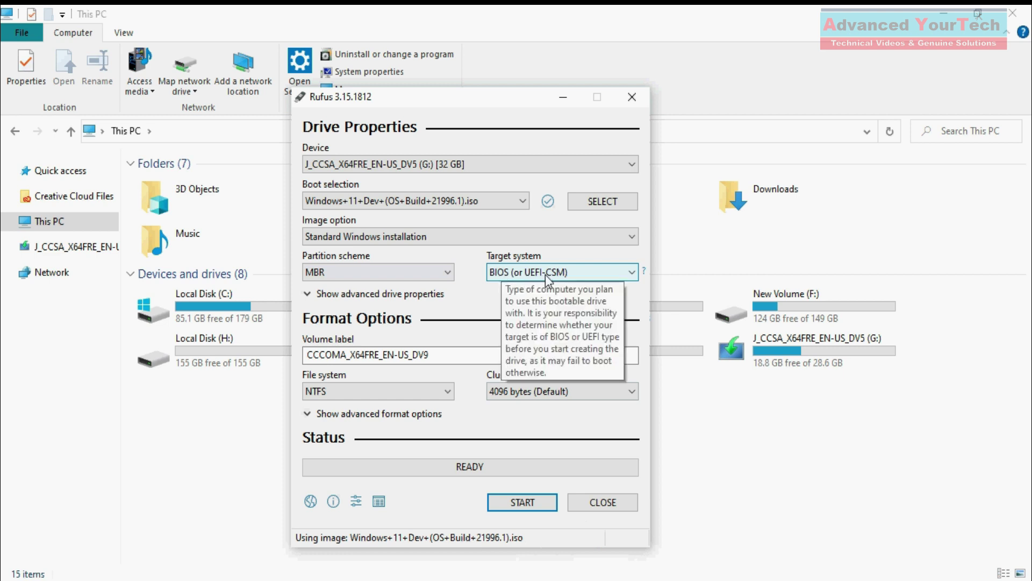
Step: Set the partition scheme to GPT with UEFI (non CSM) as the target system
{"action": "left_click", "coordinate": [419, 273]}
{"action": "left_click", "coordinate": [340, 300]}
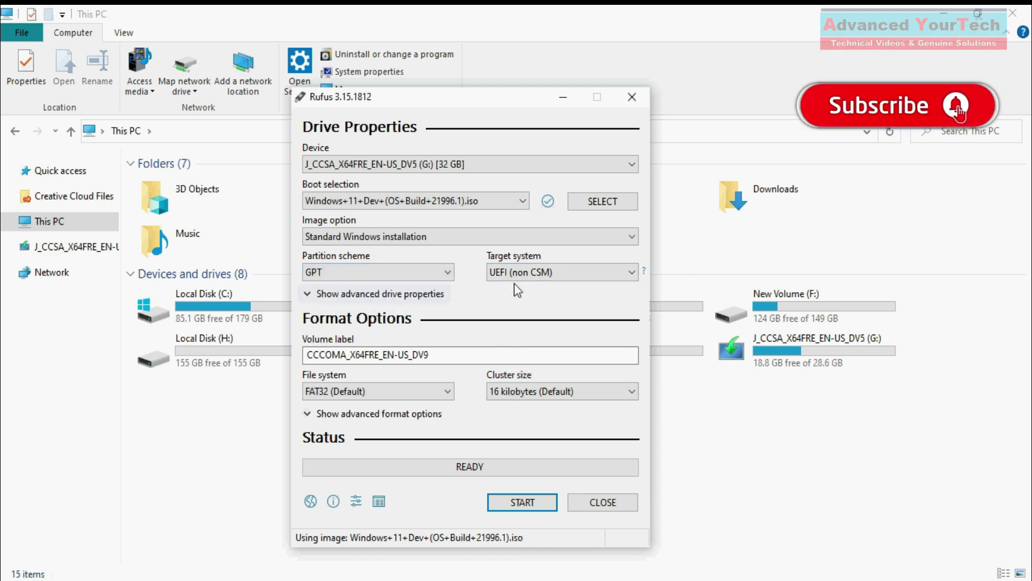
{"action": "left_click", "coordinate": [519, 273]}
{"action": "left_click", "coordinate": [517, 289]}
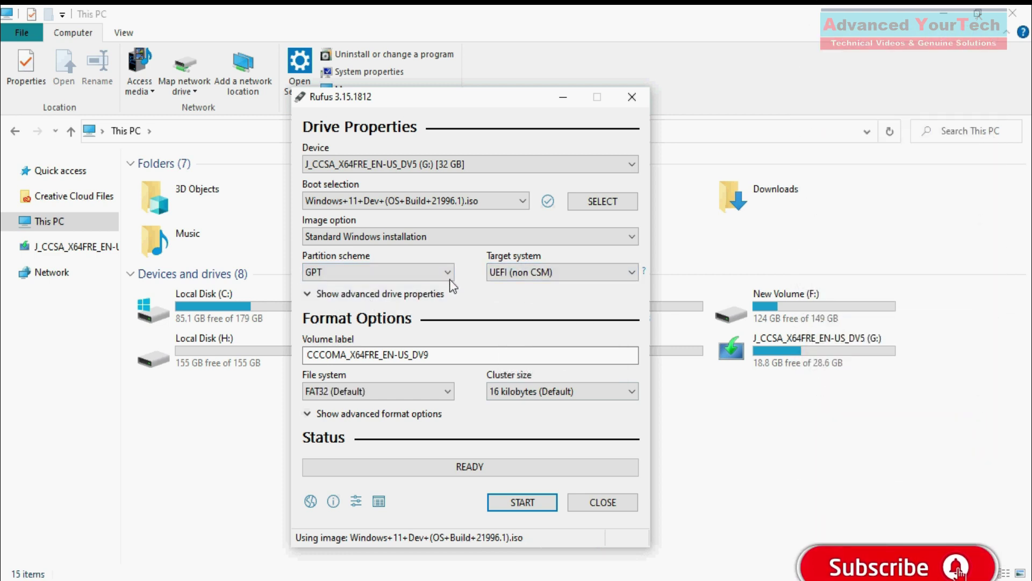
{"action": "left_click", "coordinate": [394, 273]}
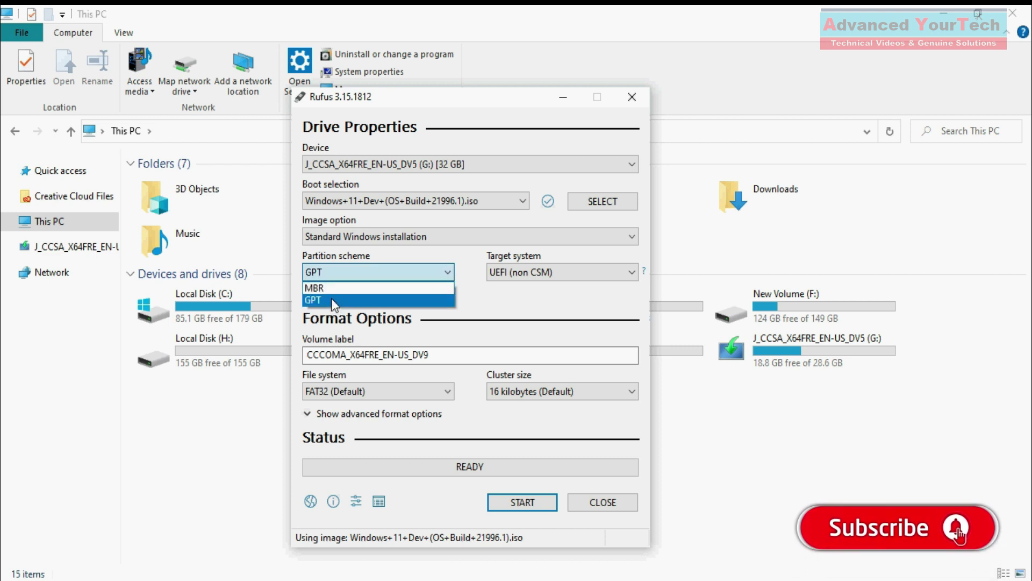
{"action": "left_click", "coordinate": [332, 299]}
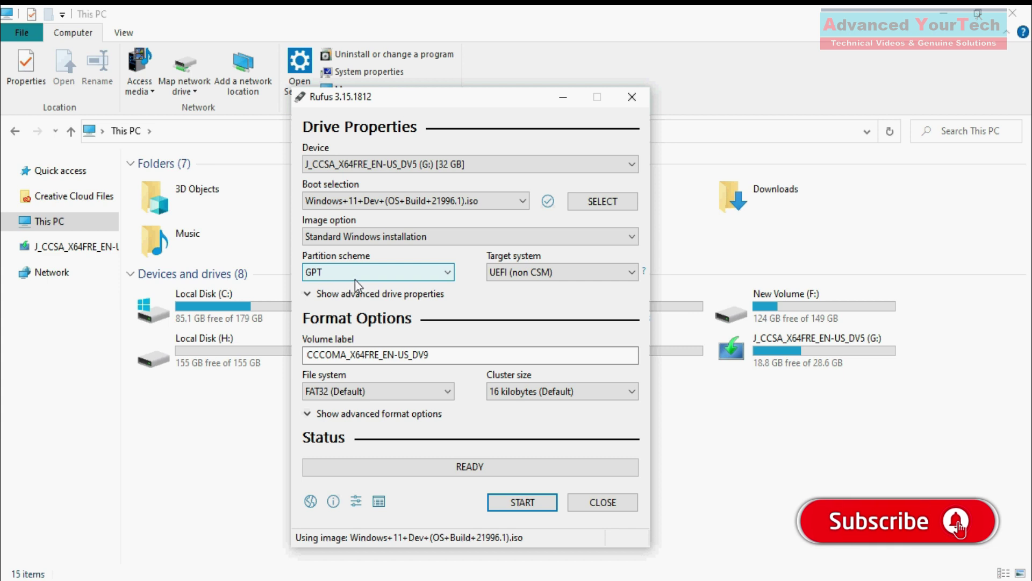
Step: Start creating the bootable drive, cancel the operation at the data-loss confirmation and close Rufus
{"action": "left_click", "coordinate": [524, 508]}
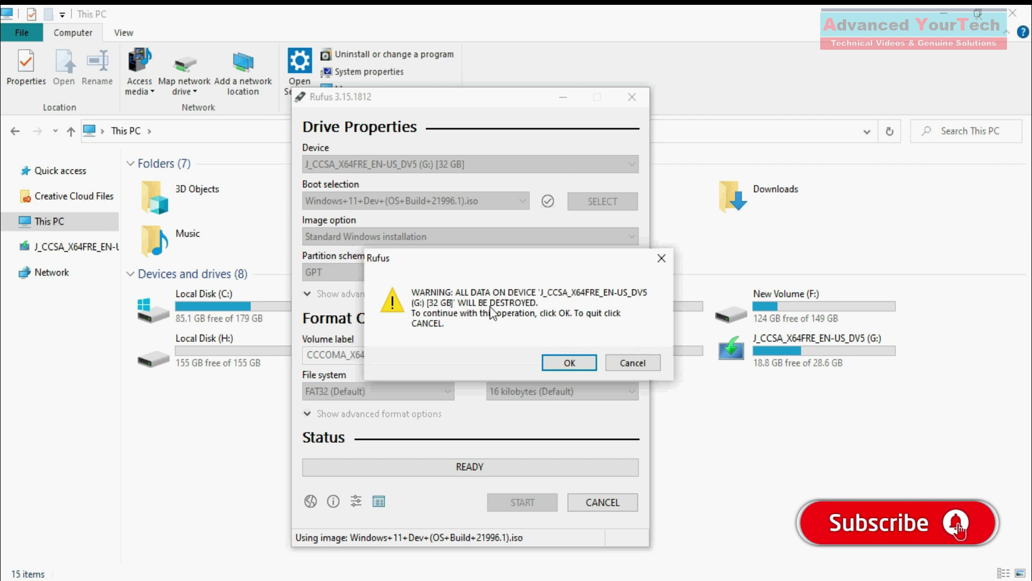
{"action": "left_click", "coordinate": [637, 363]}
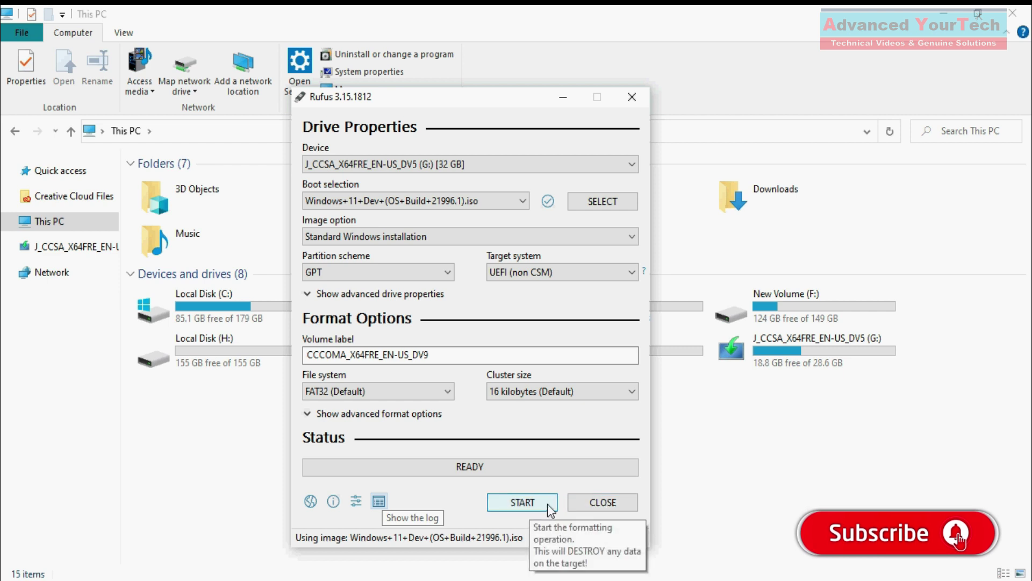
{"action": "left_click", "coordinate": [608, 504]}
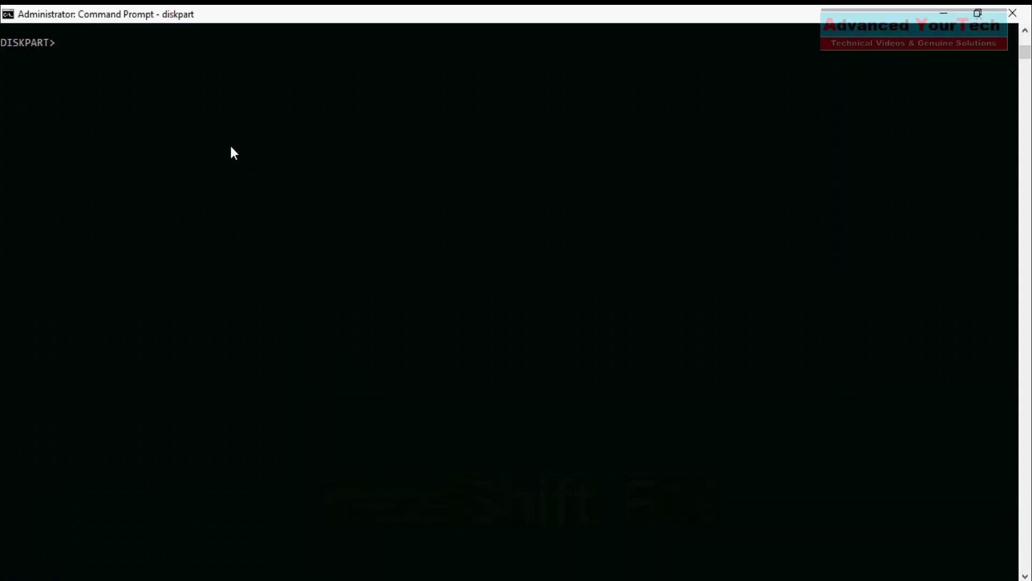
Step: Switch to the DiskPart session in Command Prompt, list the disks and select disk 2
{"action": "type", "text": "list disk"}
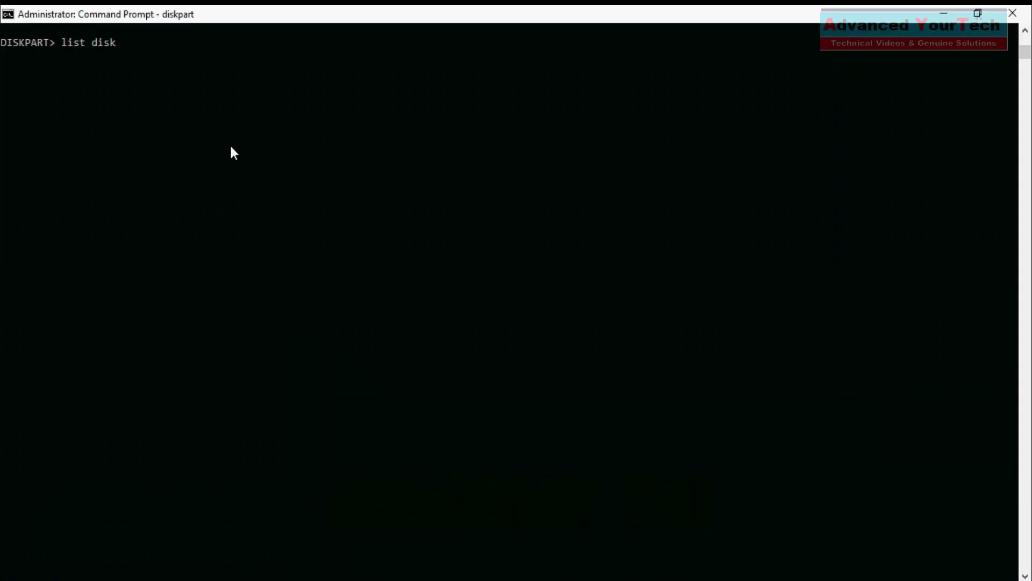
{"action": "key", "text": "Return"}
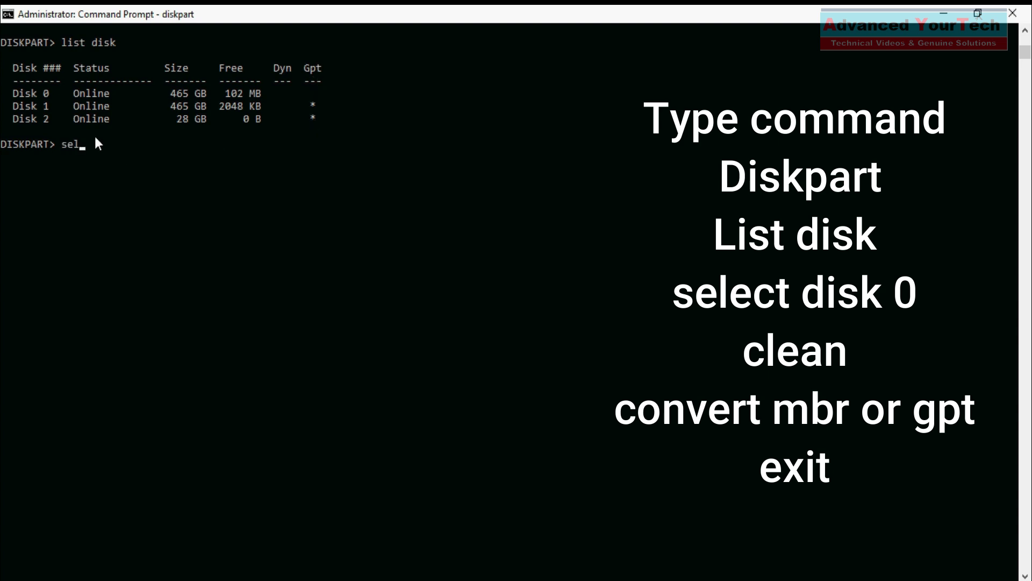
{"action": "type", "text": "k 2"}
{"action": "key", "text": "Return"}
Step: Clean the selected disk, convert it to MBR format and exit DiskPart
{"action": "type", "text": "clean"}
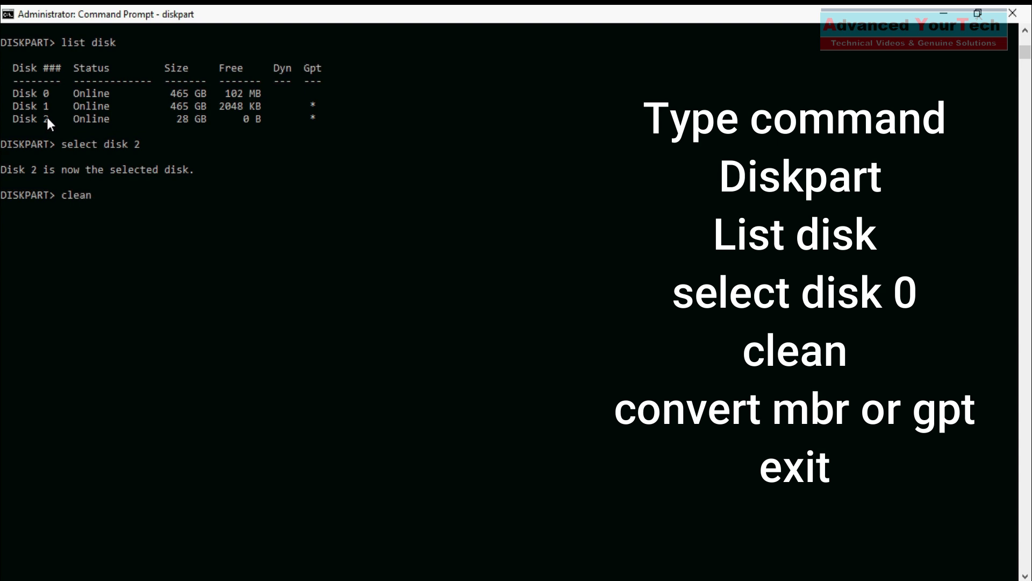
{"action": "key", "text": "Return"}
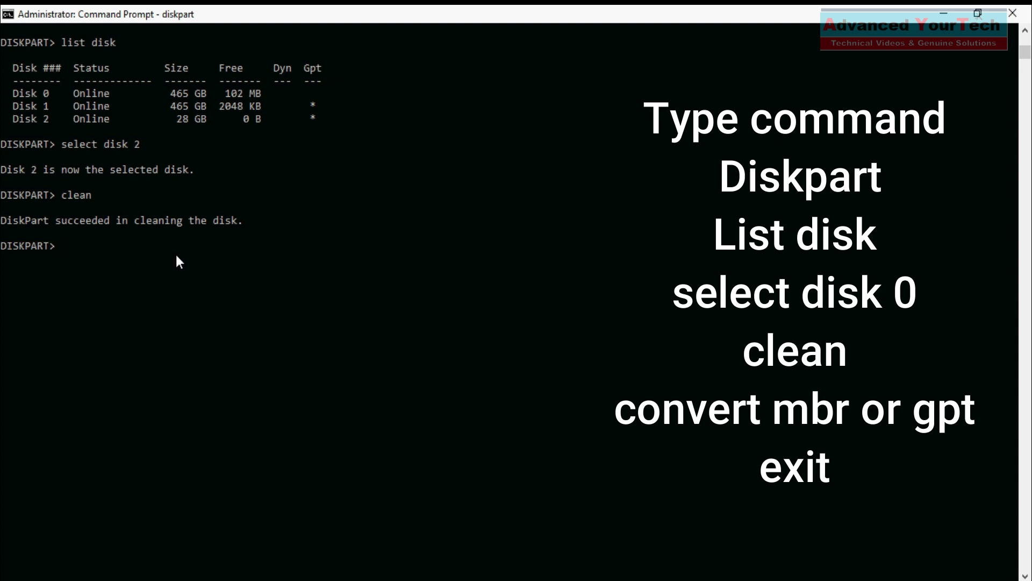
{"action": "type", "text": "convert mbr"}
{"action": "key", "text": "Return"}
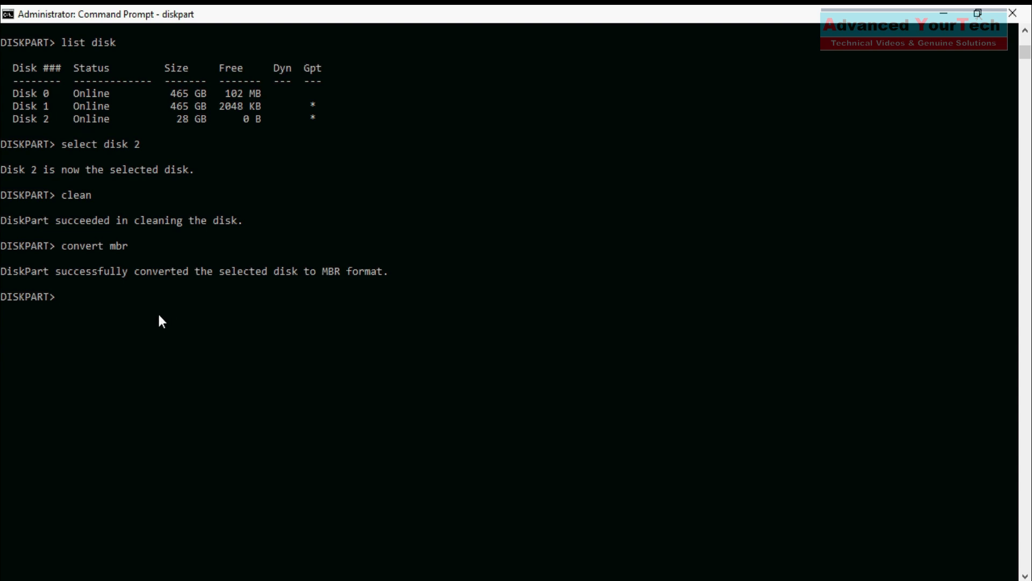
{"action": "type", "text": "exit"}
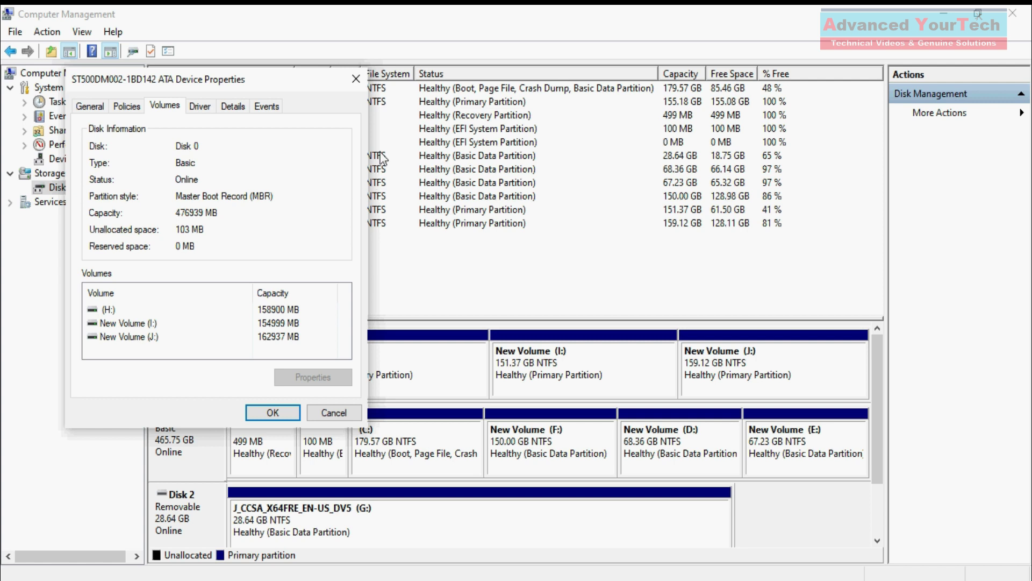
Step: Switch to Computer Management, close Disk 0's properties and check Disk 1's partition style in its volume information
{"action": "left_click", "coordinate": [355, 80]}
{"action": "left_click", "coordinate": [191, 446]}
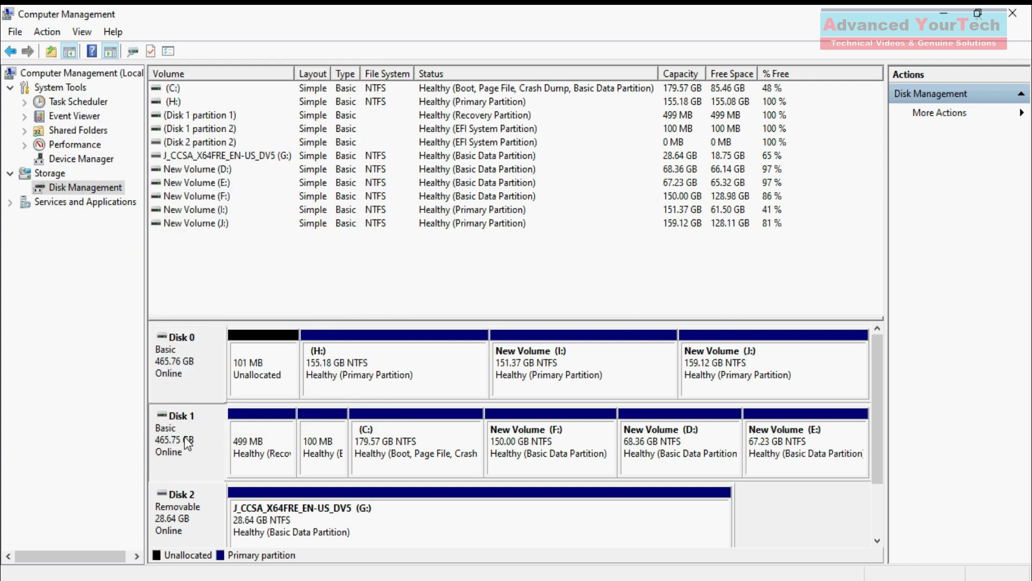
{"action": "right_click", "coordinate": [186, 438]}
{"action": "left_click", "coordinate": [230, 530]}
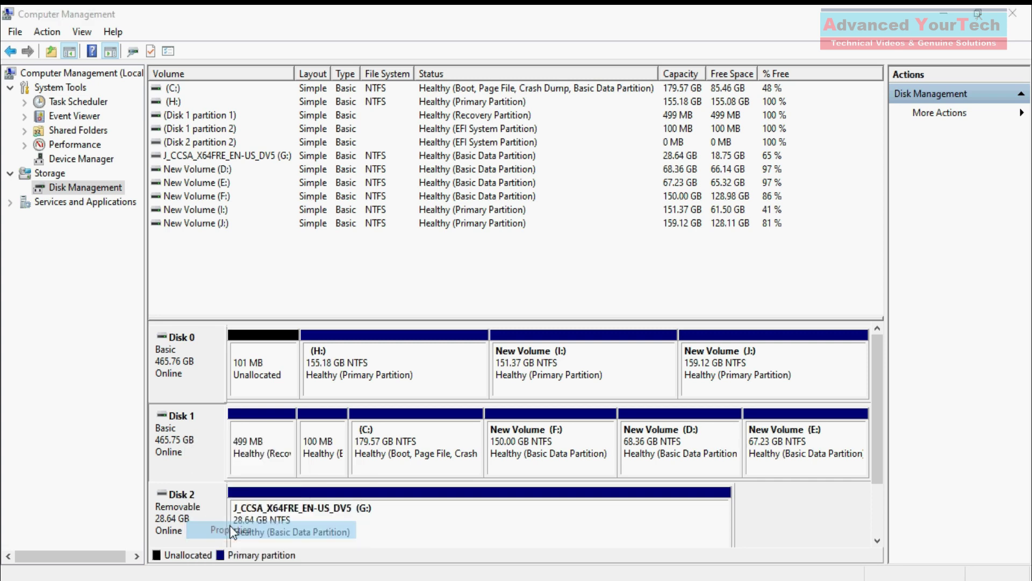
{"action": "left_click", "coordinate": [185, 129]}
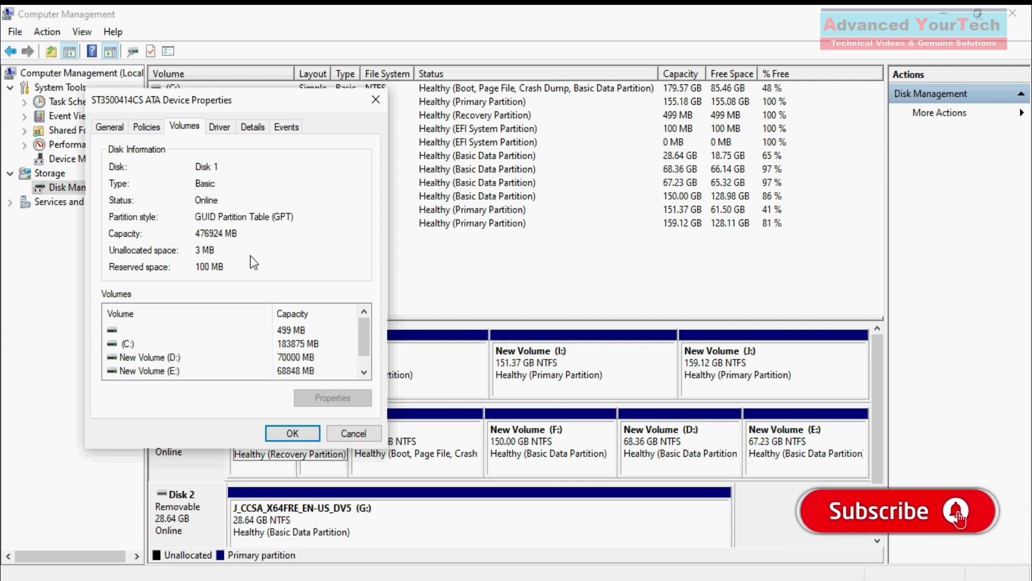
{"action": "left_click", "coordinate": [374, 100]}
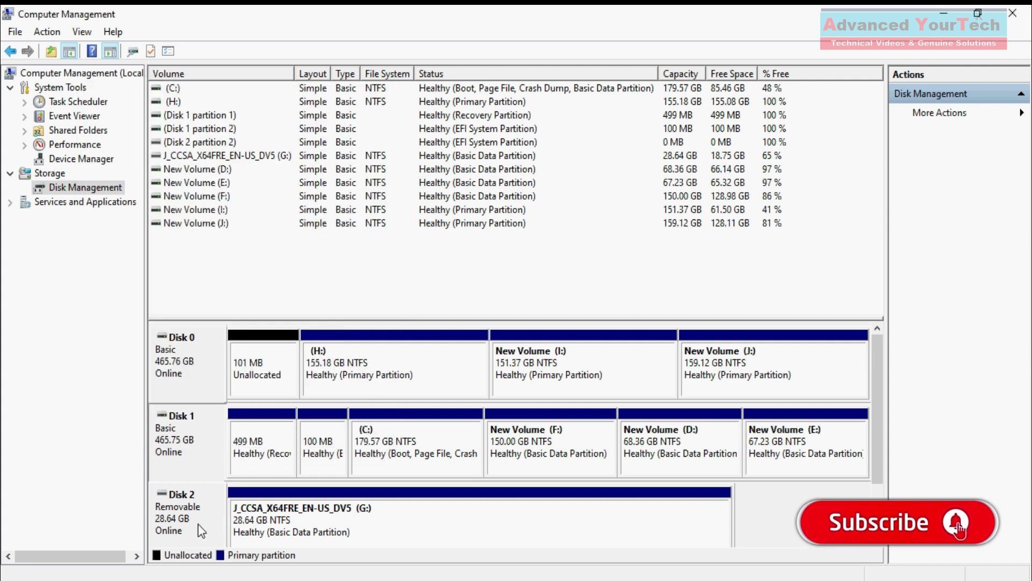
Step: Check the partition style of the removable Disk 2 in its volume information and close its properties
{"action": "right_click", "coordinate": [179, 524]}
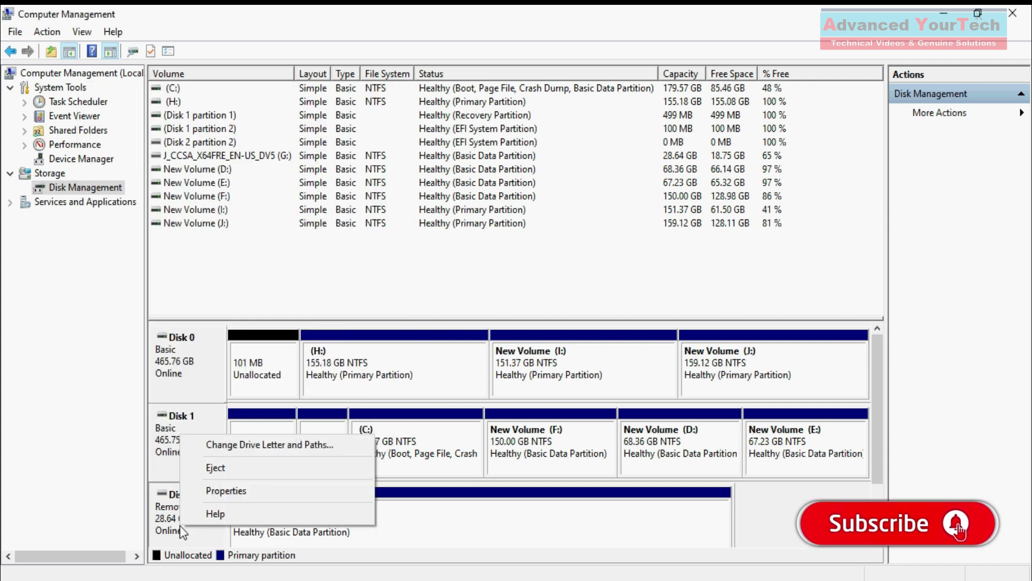
{"action": "left_click", "coordinate": [235, 492]}
{"action": "left_click", "coordinate": [196, 148]}
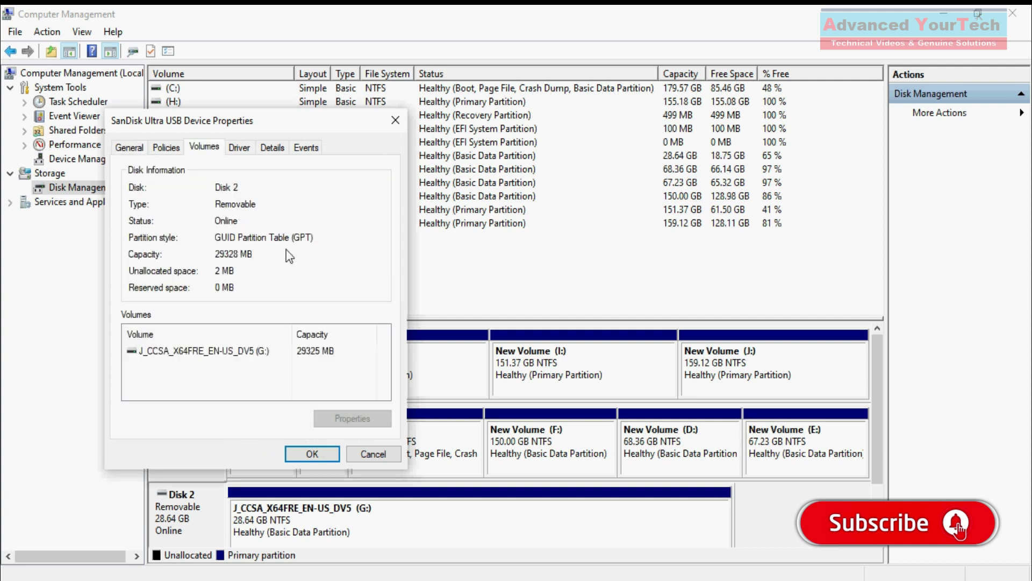
{"action": "left_click", "coordinate": [394, 120]}
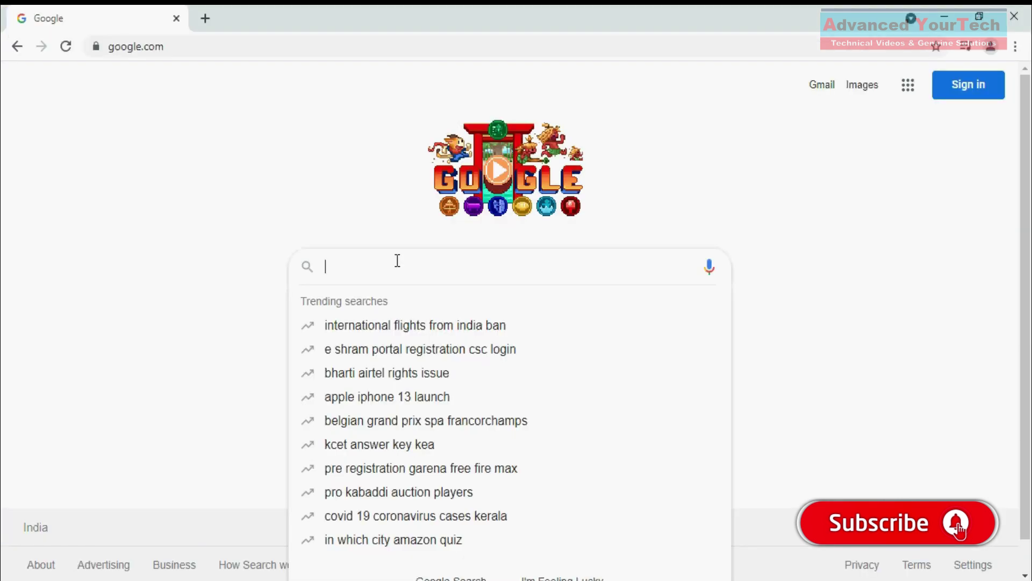
Step: Switch to Google Chrome, search Google for "rufus latest version" and open the Uptodown result for Rufus 3.15
{"action": "type", "text": "RUFUS"}
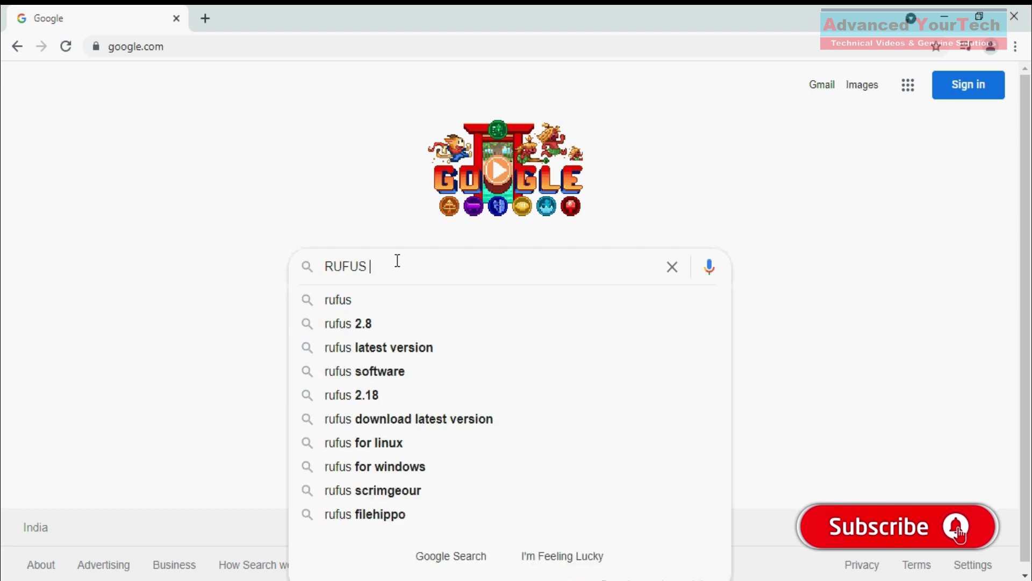
{"action": "key", "text": "Down"}
{"action": "key", "text": "Down"}
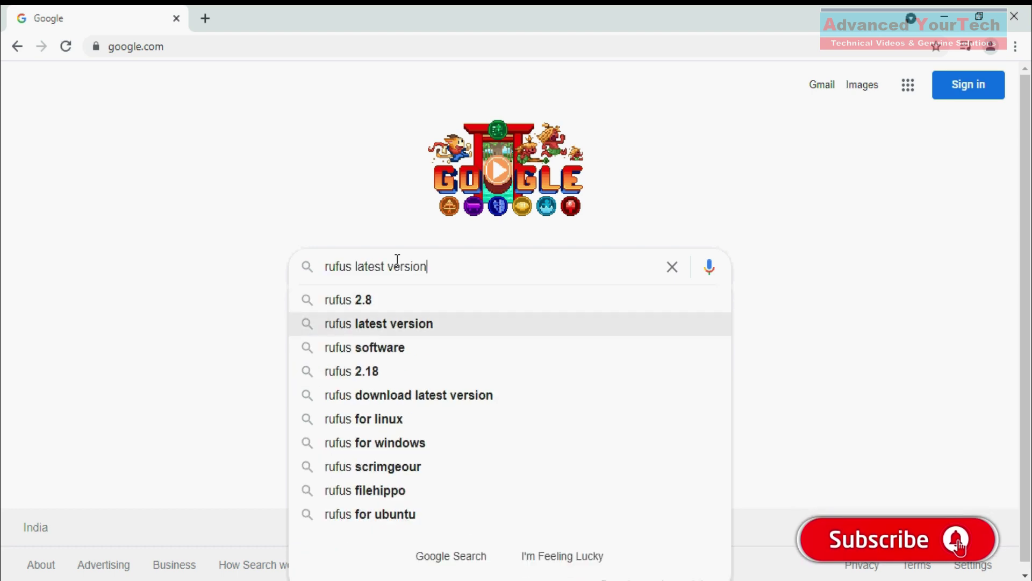
{"action": "key", "text": "Return"}
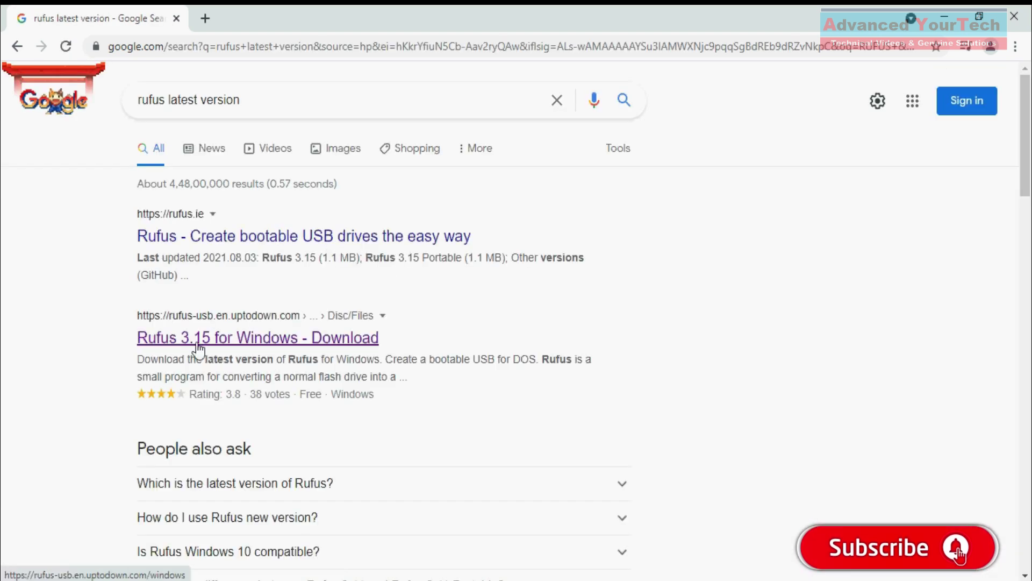
{"action": "left_click", "coordinate": [238, 342]}
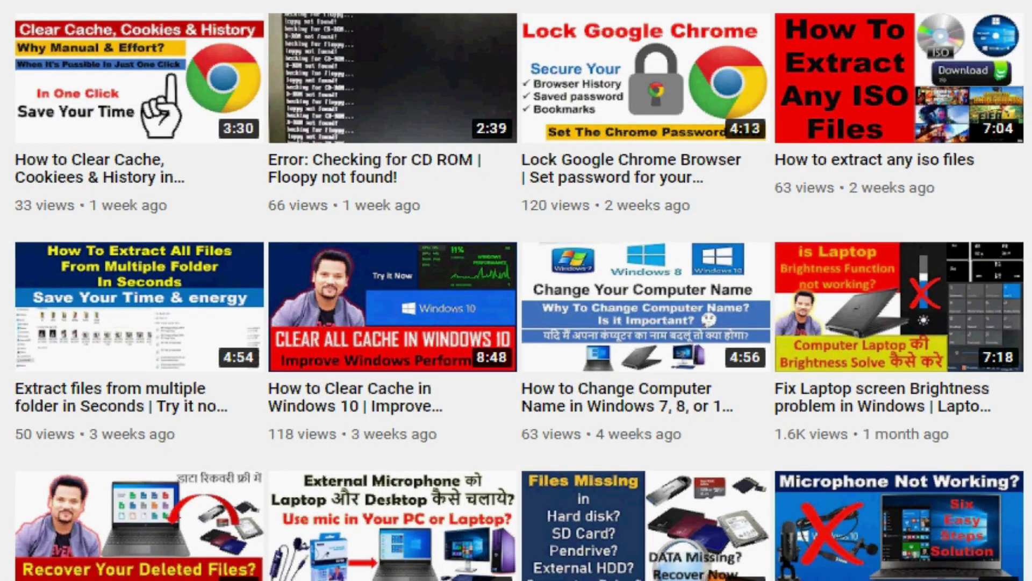
{"action": "scroll", "coordinate": [516, 290], "scroll_direction": "down", "scroll_amount": 4}
{"action": "scroll", "coordinate": [516, 290], "scroll_direction": "down", "scroll_amount": 6}
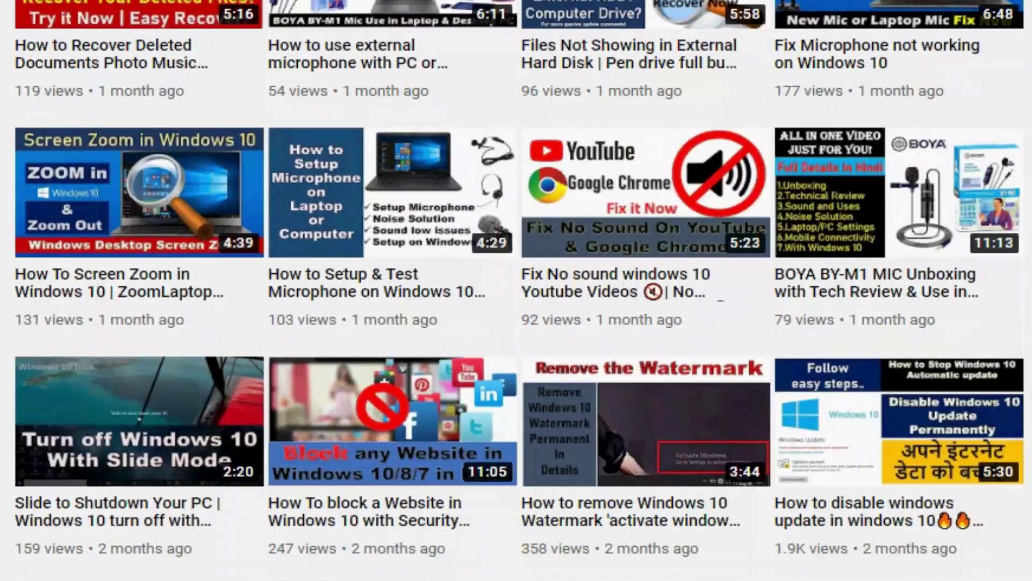